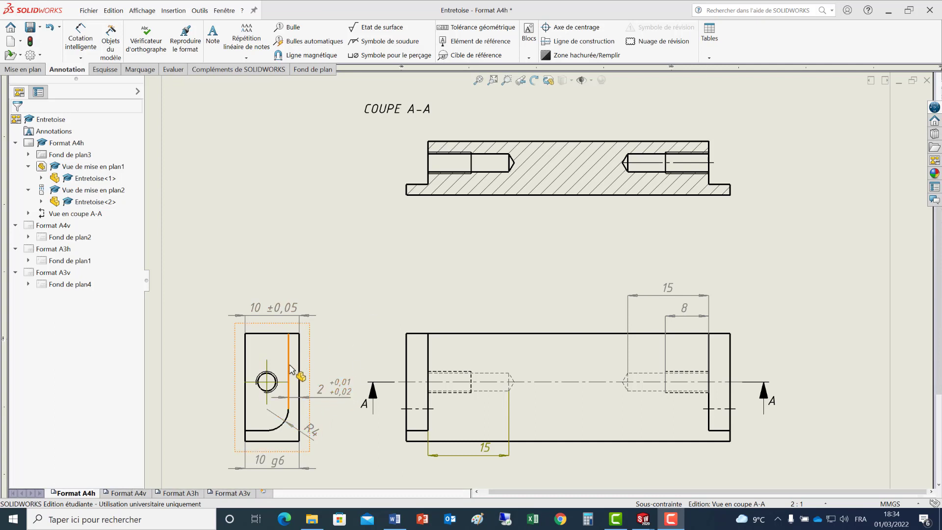
Dimension the distance between the inner vertical edge and the outer right edge of the side view, placing it above the existing 2 mm dimension
click(89, 39)
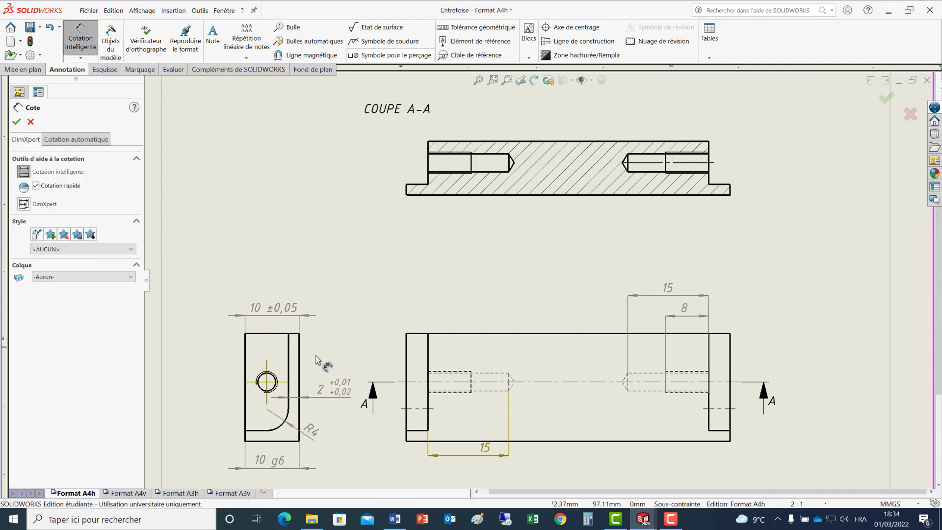
click(289, 366)
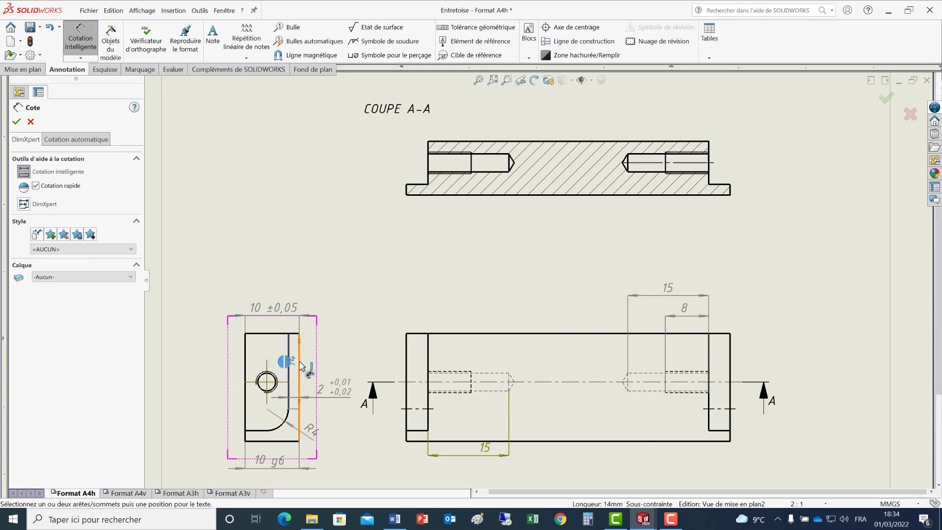
click(299, 365)
click(337, 360)
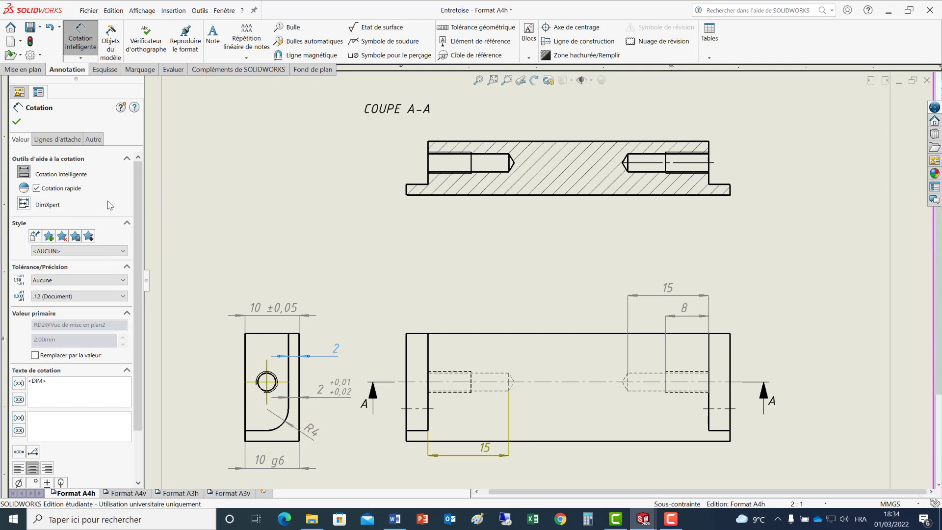
Apply a bilateral (Bilatérale) tolerance of +0.01 mm and +0.005 mm to the new dimension, with three-decimal (.123) precision
scroll(109, 205, down, 3)
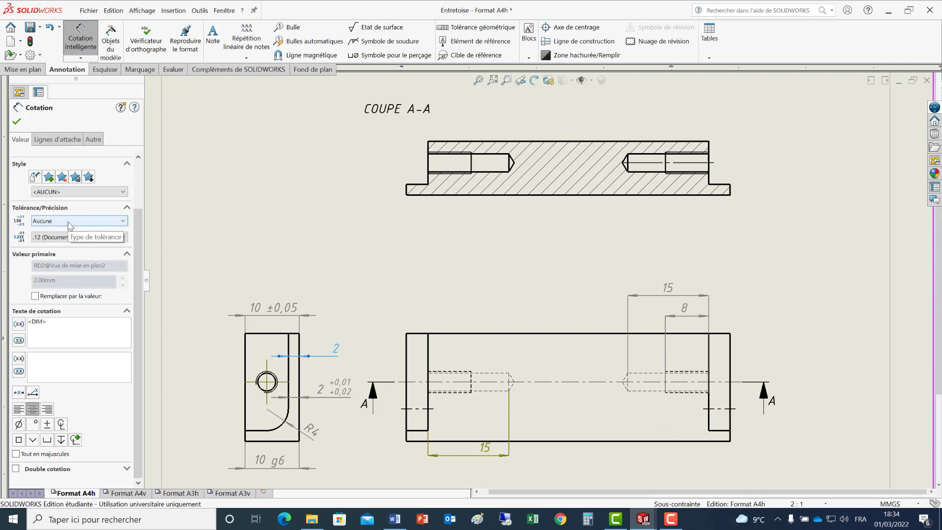
click(70, 222)
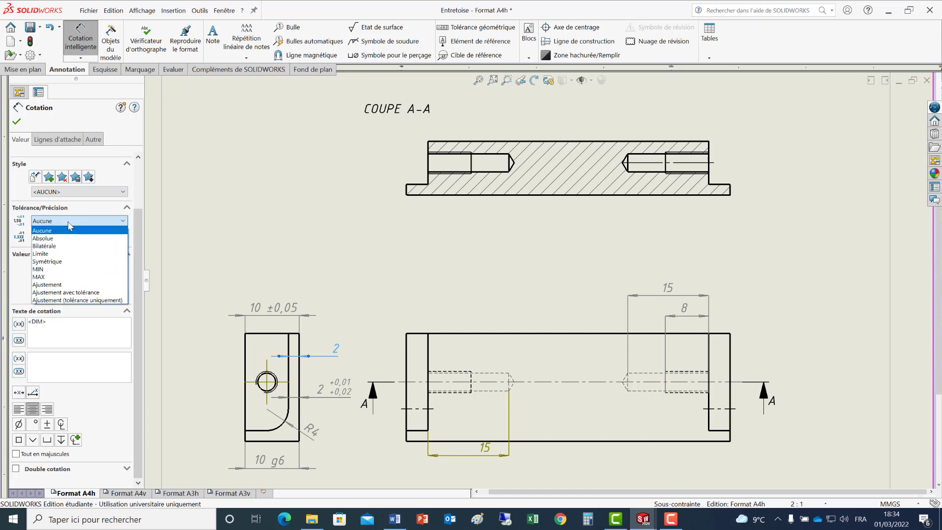
click(59, 246)
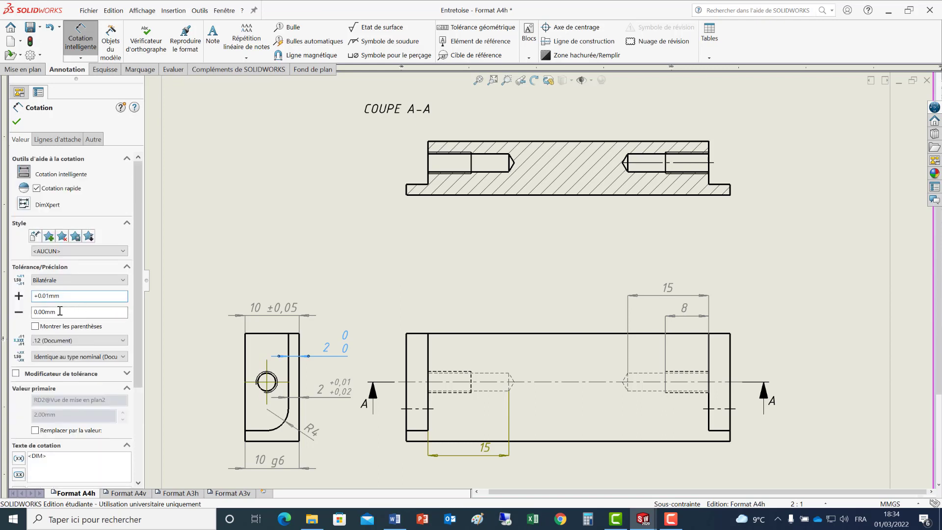
click(36, 312)
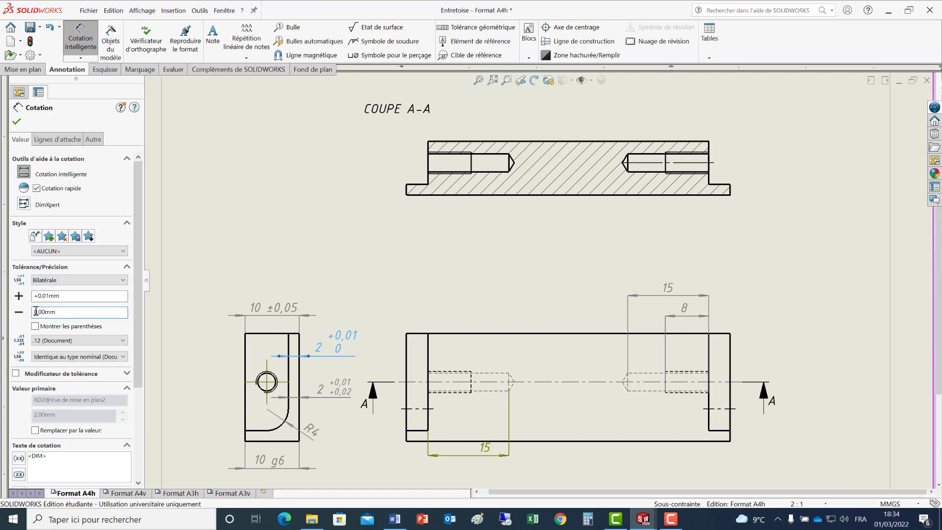
text(+)
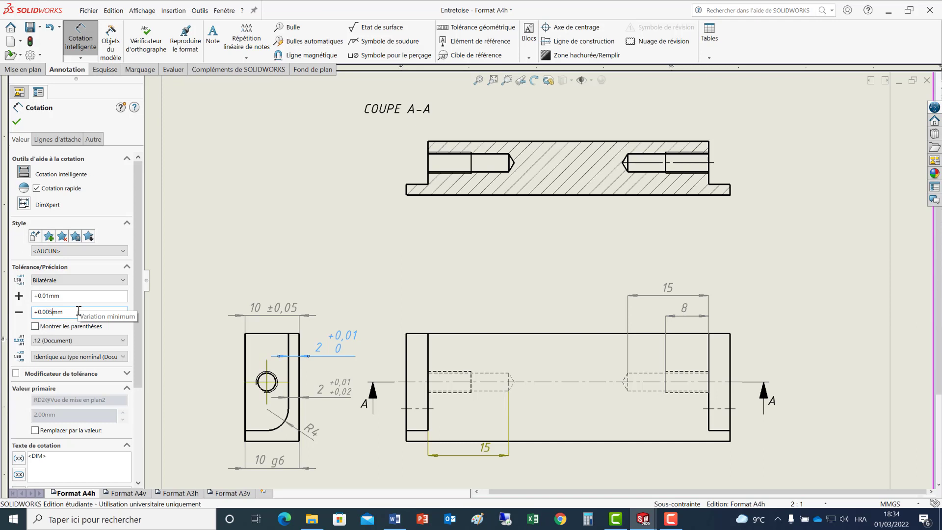
scroll(118, 332, down, 3)
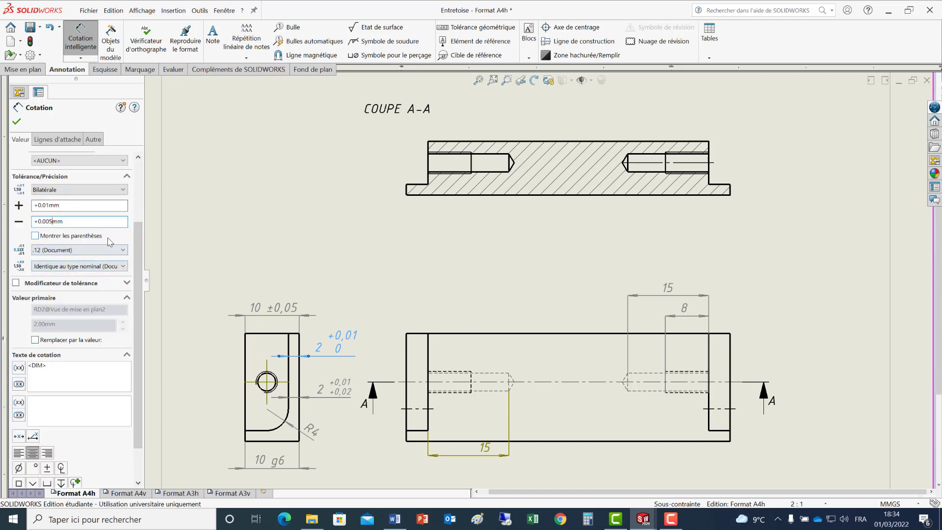
click(91, 206)
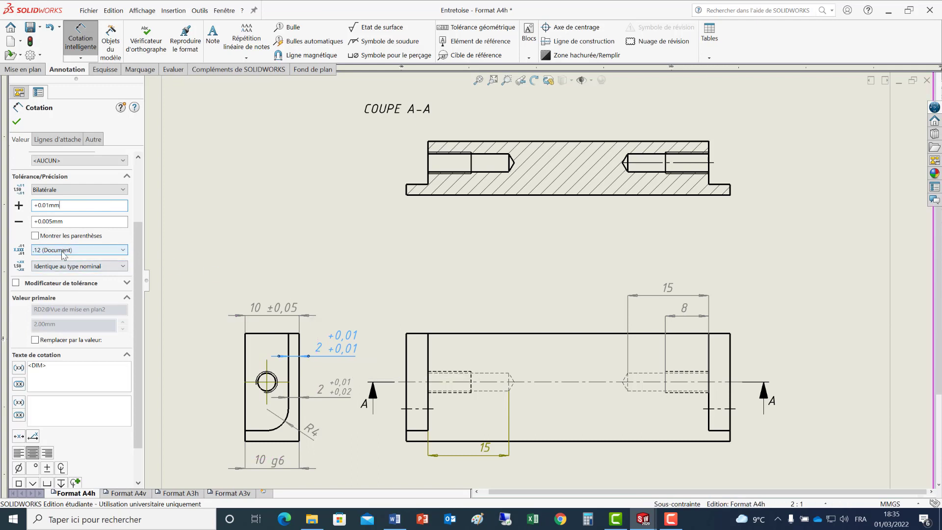
click(63, 250)
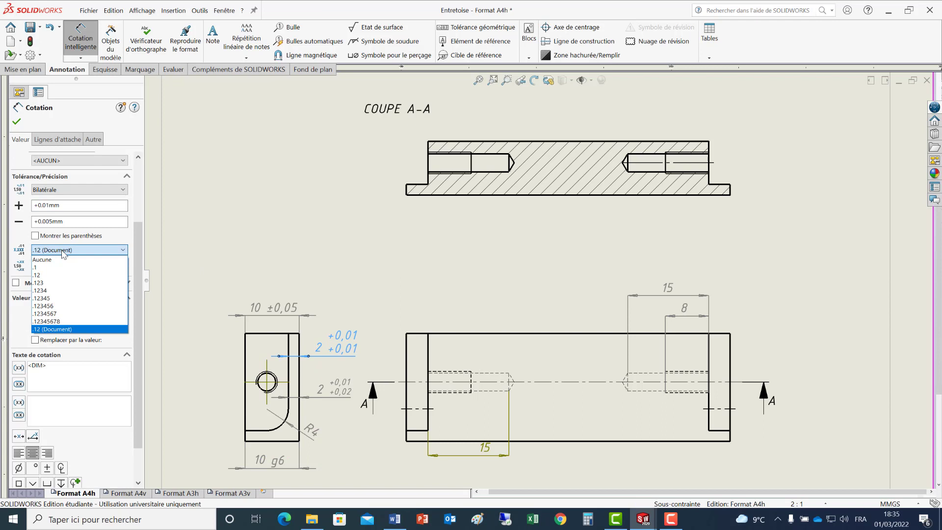
click(67, 283)
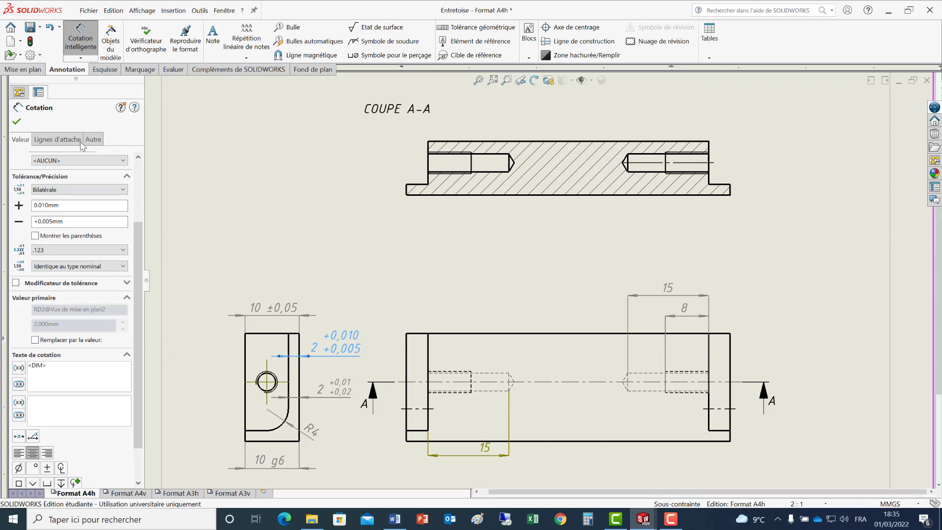
Disable the document font, document size and dimension size options for this dimension, and set its tolerance font height to 2.5 mm
click(68, 141)
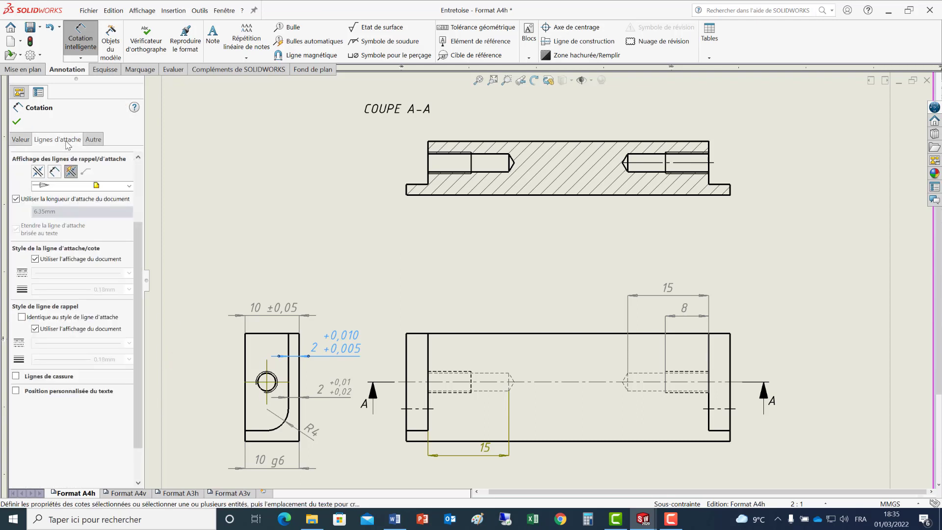
click(94, 140)
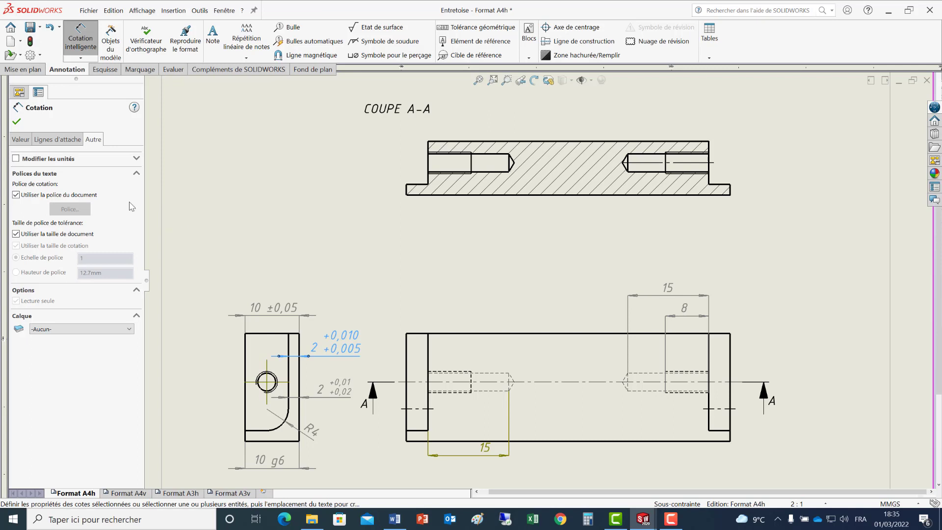
click(16, 196)
click(16, 235)
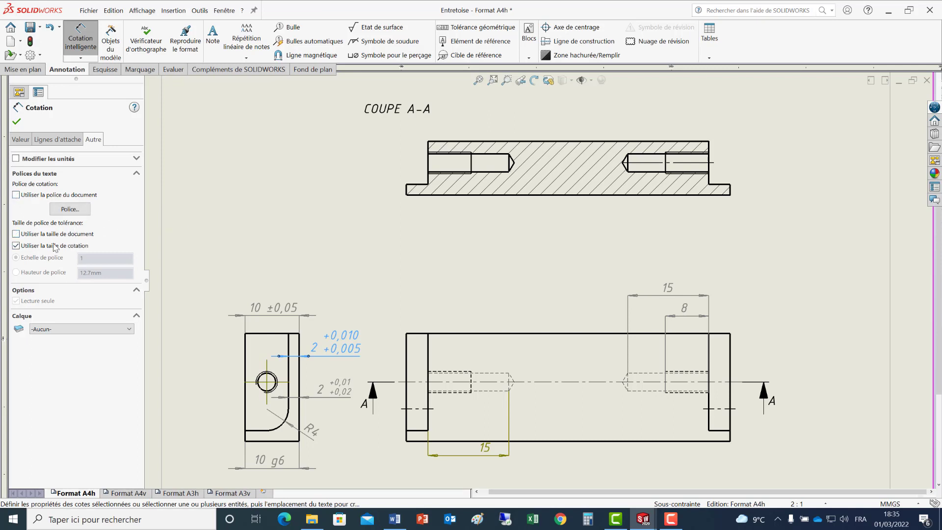
click(17, 246)
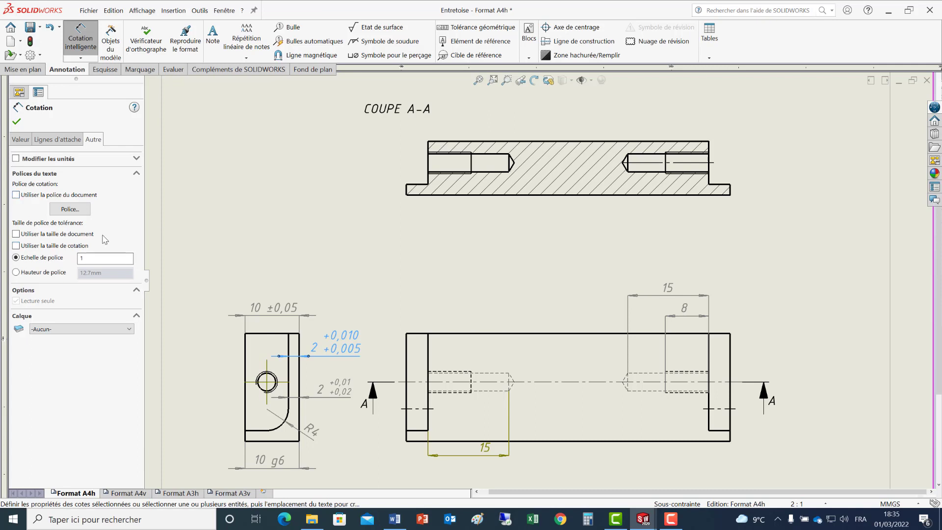
click(16, 272)
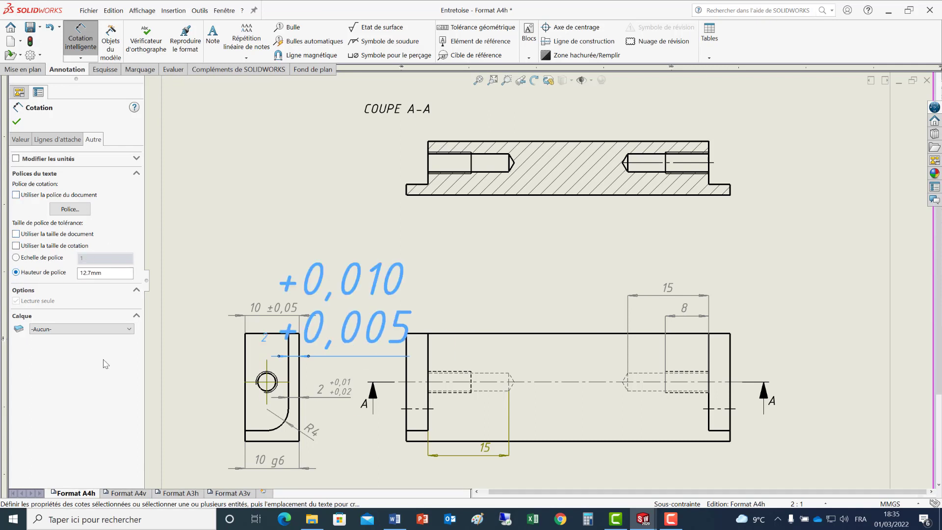
drag(116, 273, 78, 271)
text(2.5)
key(Return)
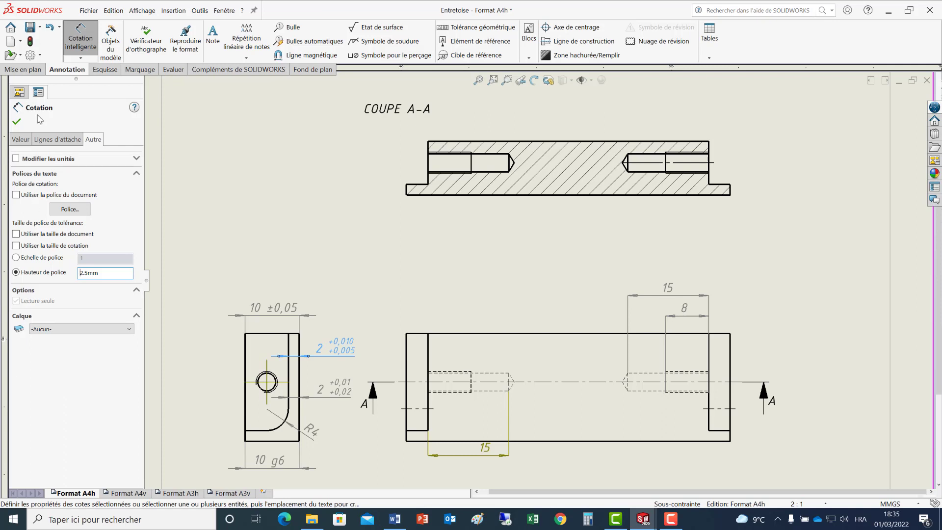
click(17, 123)
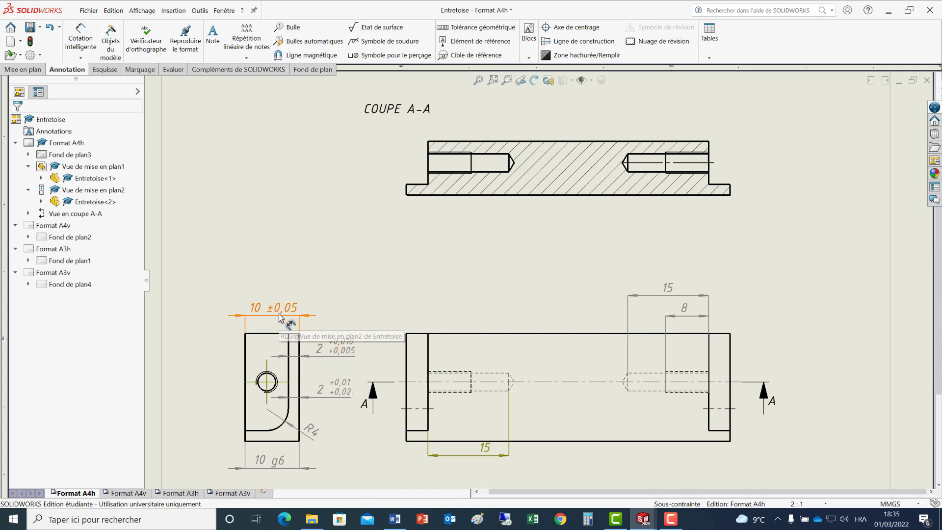
Dimension the overall width between the side view's two outer vertical edges, placing the text left of the view
click(81, 40)
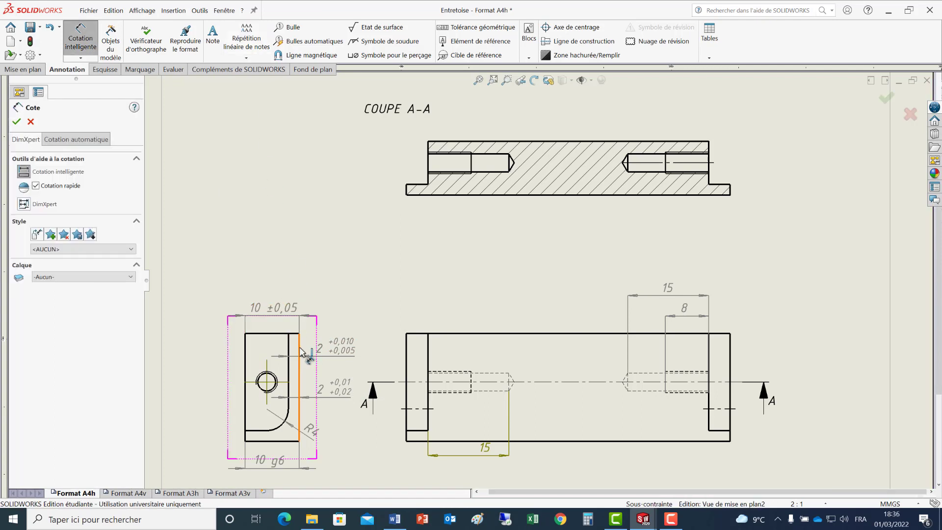
click(299, 366)
click(246, 357)
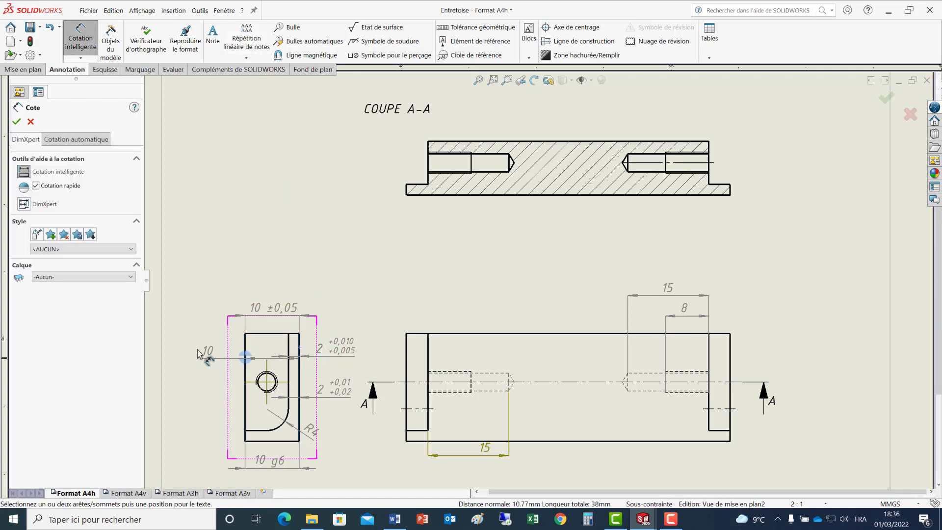
click(206, 349)
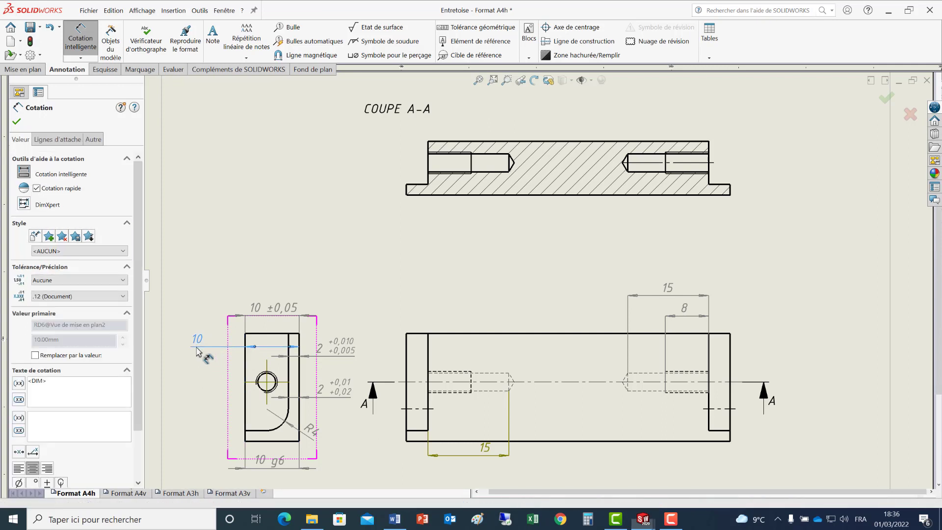
Apply a symmetric (Symétrique) tolerance of 0.05 mm to the new overall width dimension
click(71, 281)
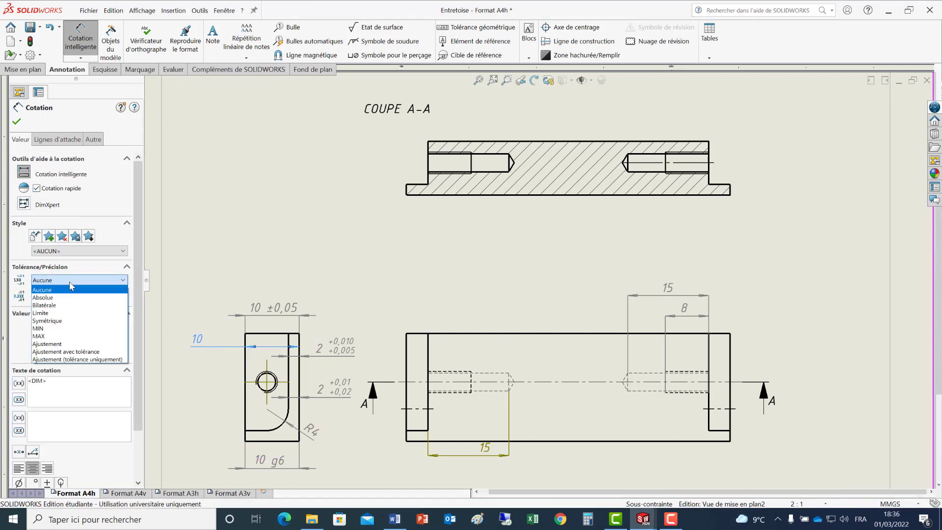
click(69, 321)
click(43, 296)
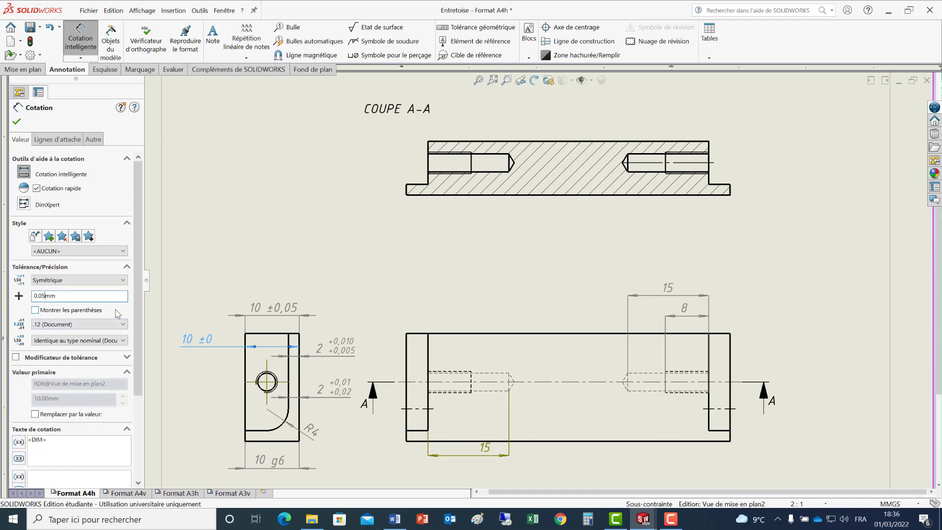
click(17, 122)
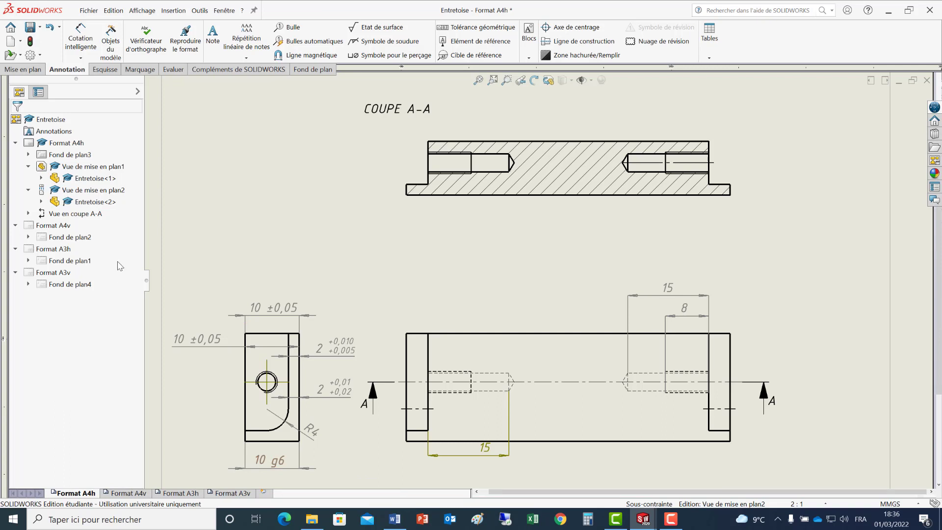
Dimension the bottom edge of the side view, placing the text to the lower left of the view
click(80, 39)
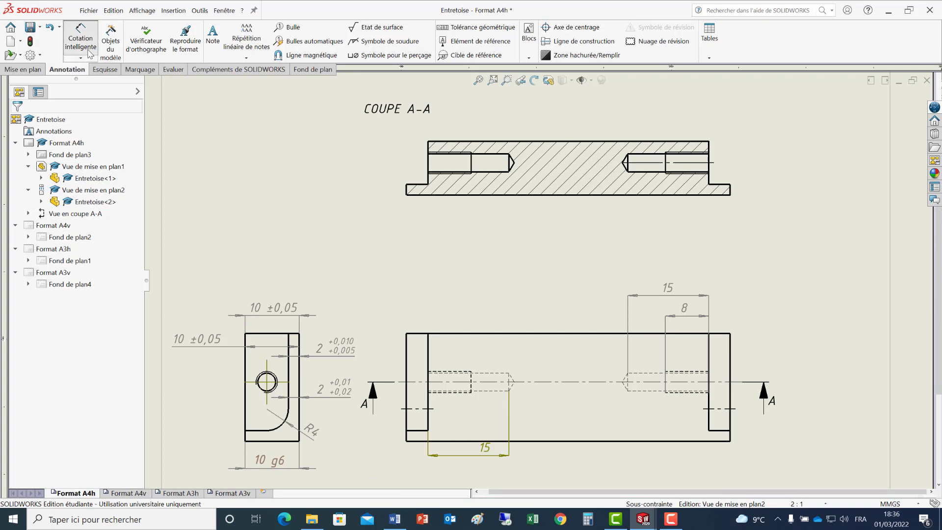
click(296, 442)
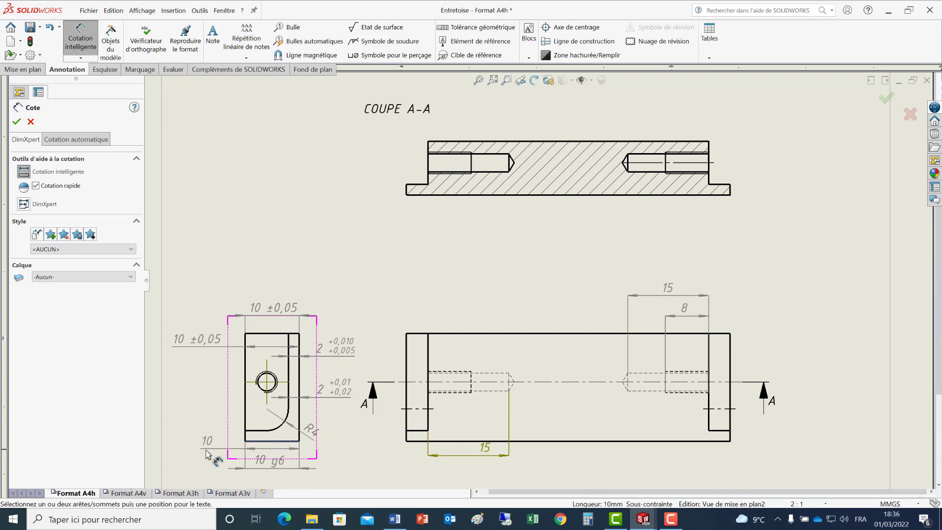
click(179, 453)
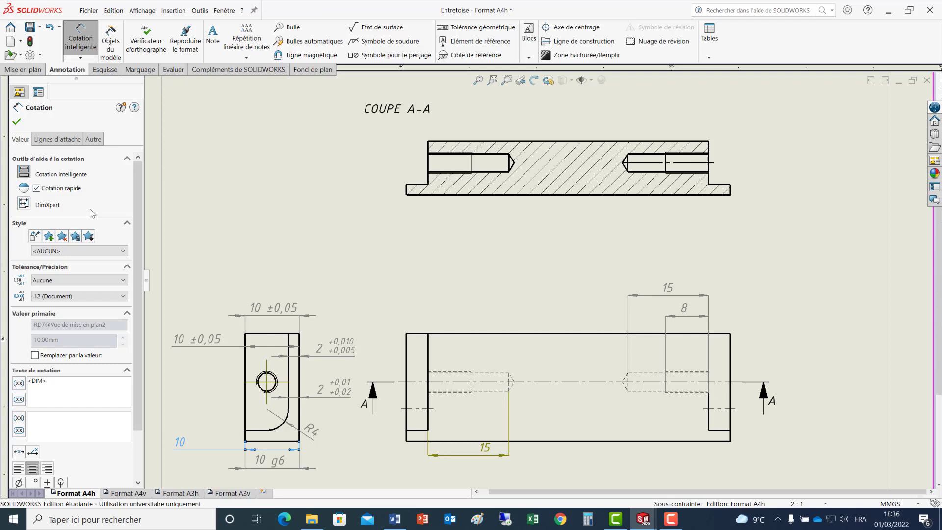
Apply a fit (Ajustement) tolerance with shaft class g6 to the new dimension below the side view
click(73, 281)
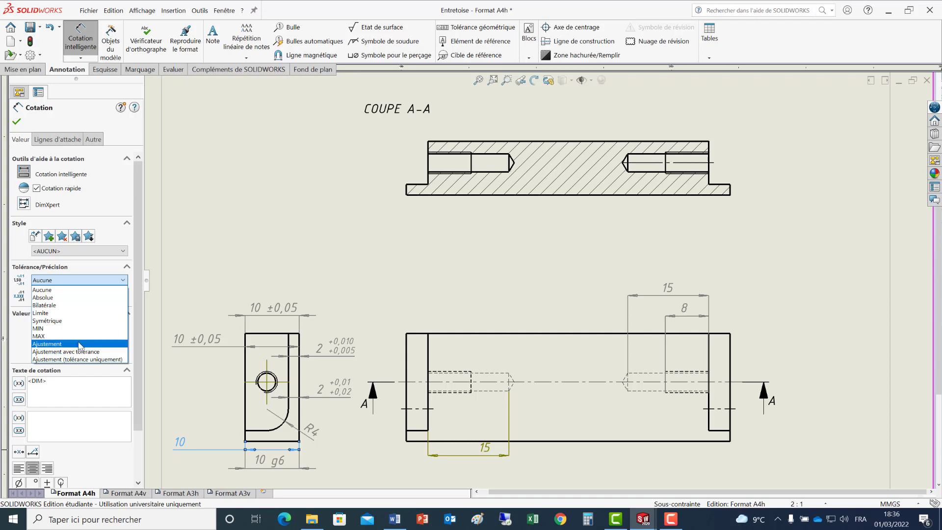
click(49, 343)
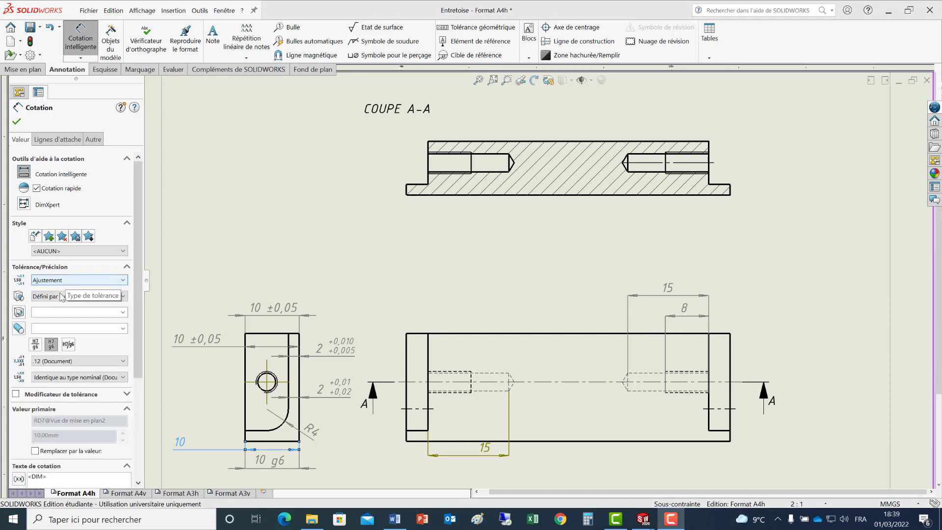
click(44, 327)
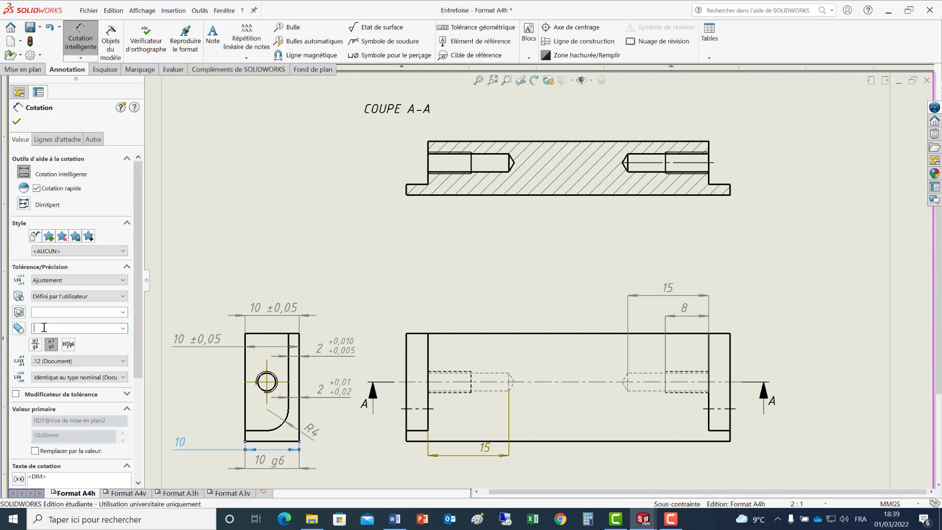
click(123, 328)
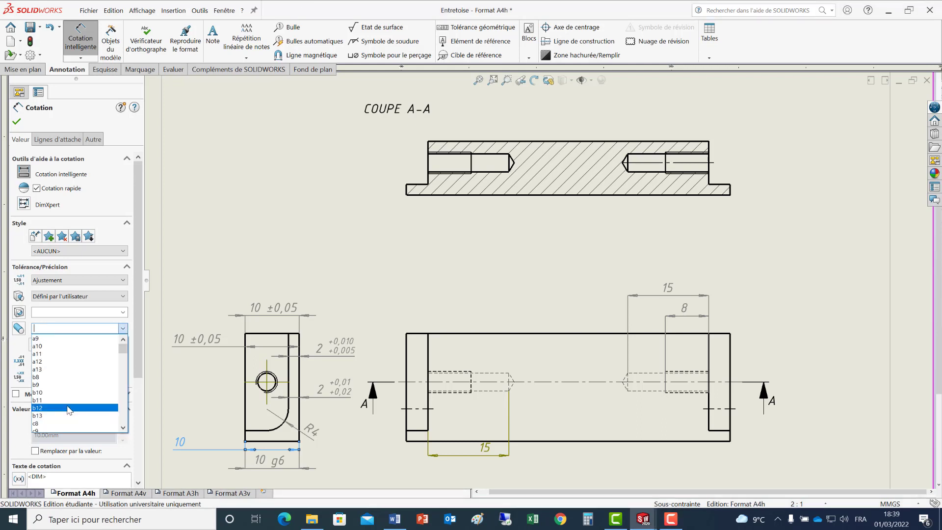
scroll(70, 401, down, 6)
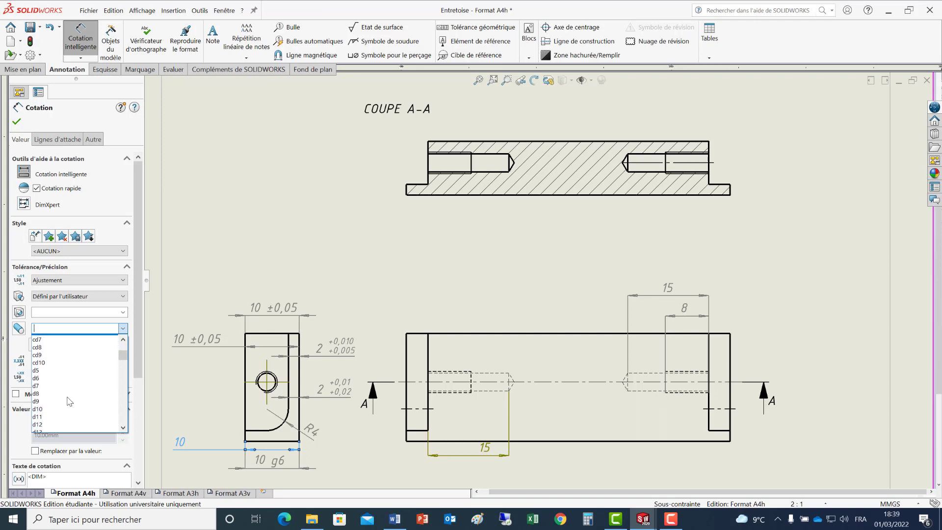
scroll(70, 402, down, 6)
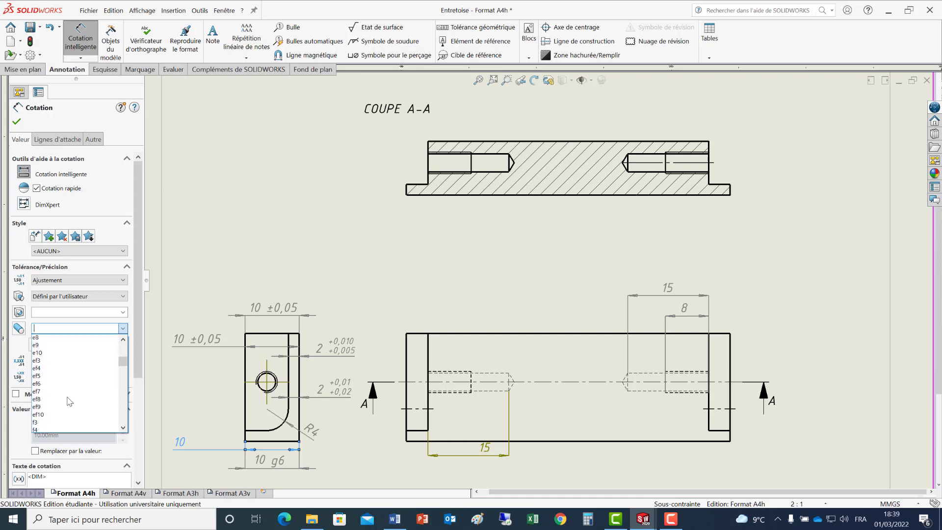
scroll(69, 402, down, 4)
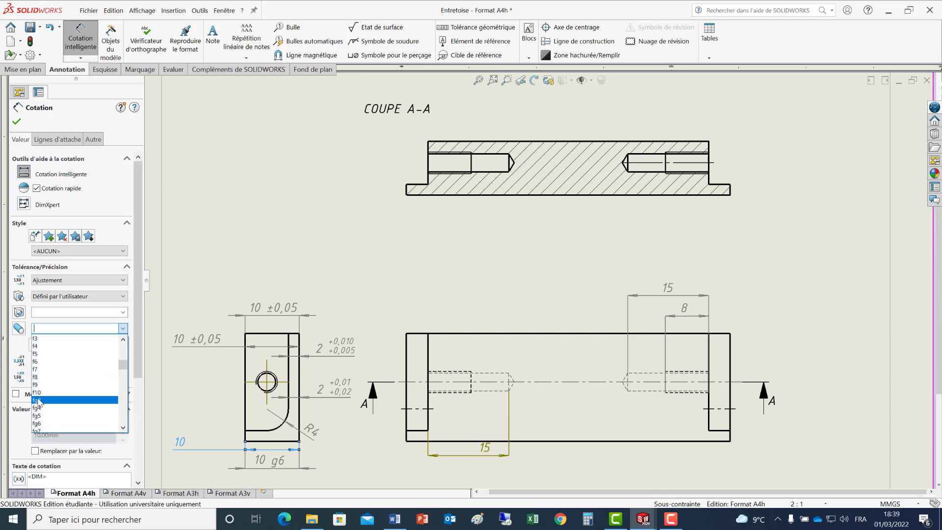
scroll(52, 411, down, 2)
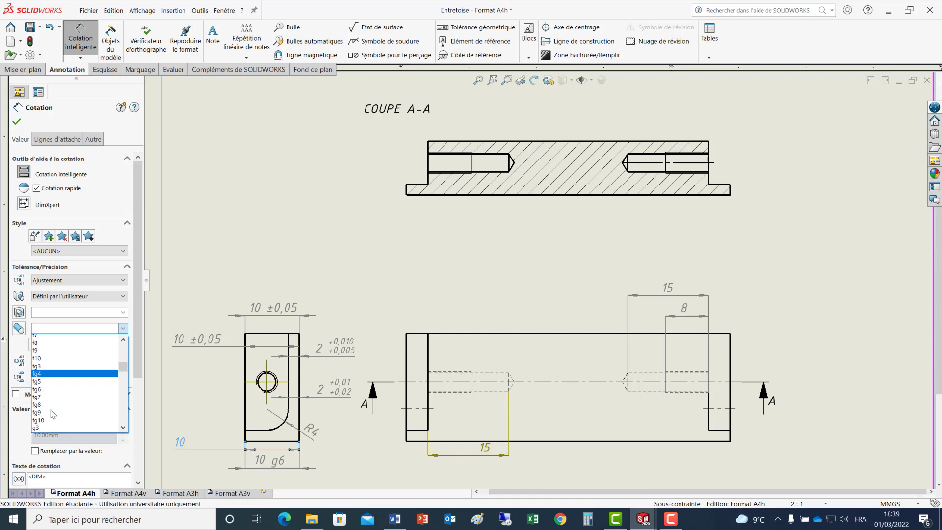
scroll(51, 414, down, 3)
click(51, 412)
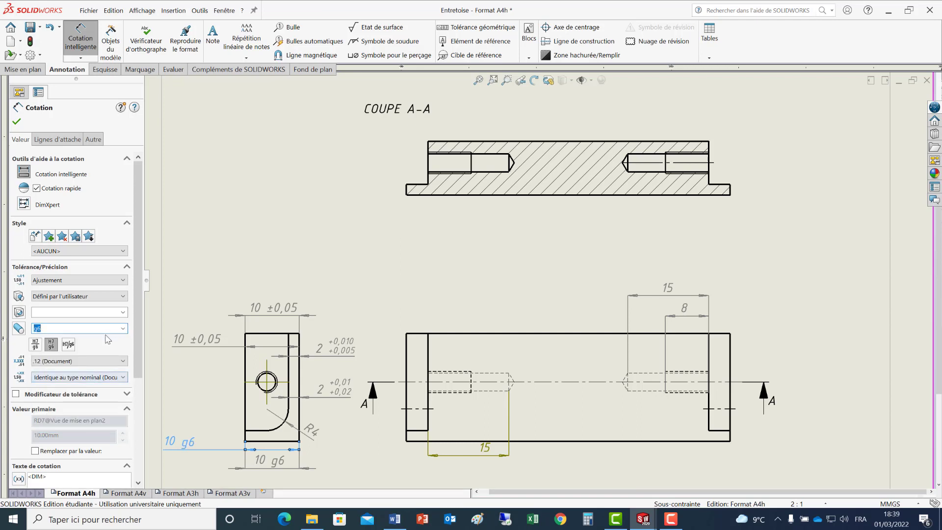
click(16, 123)
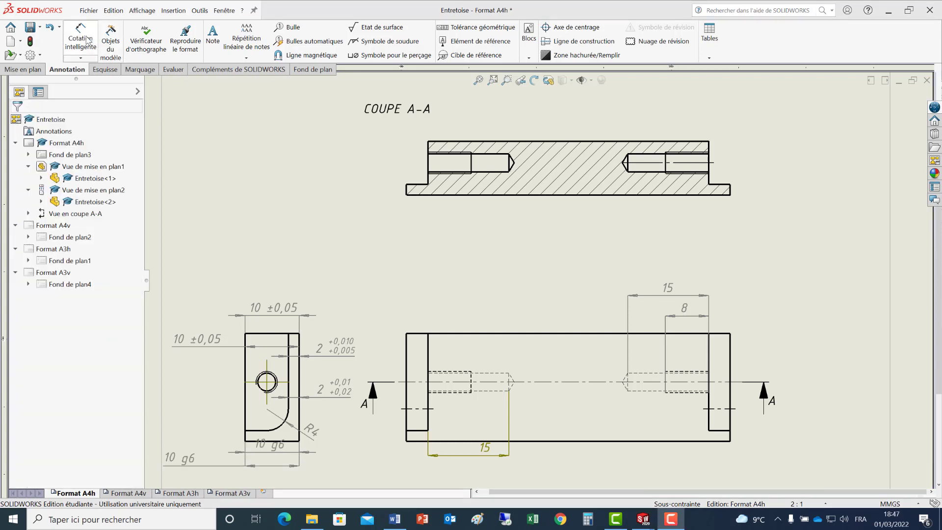
Dimension the full length of the front view's bottom edge below the view and enclose its value in parentheses
click(80, 42)
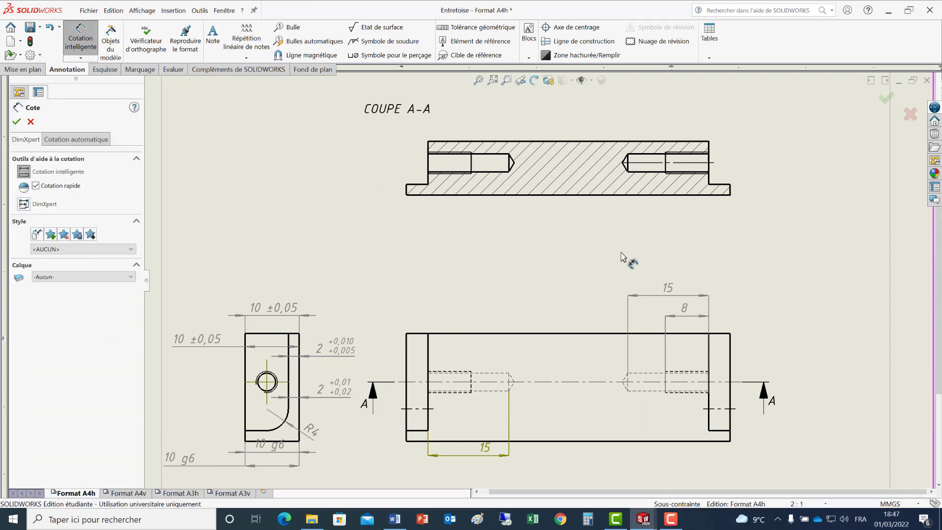
click(586, 441)
click(616, 478)
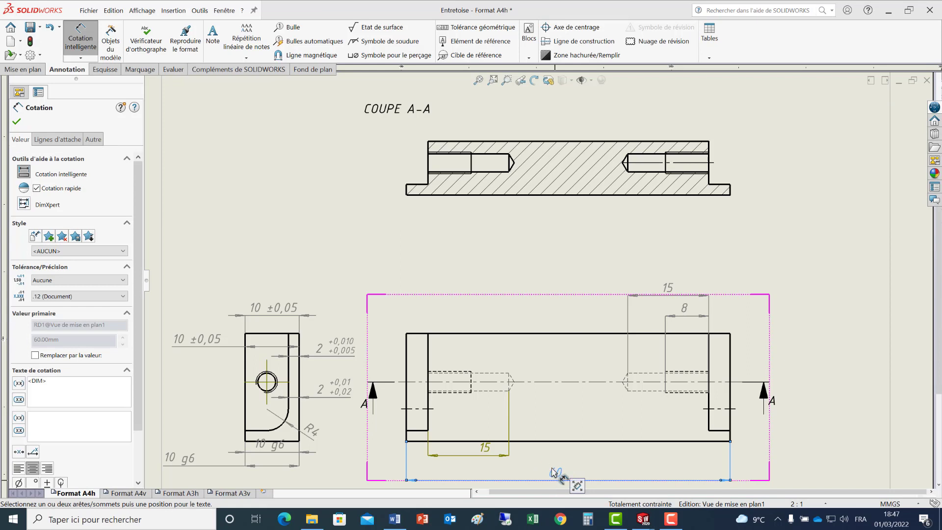
click(19, 384)
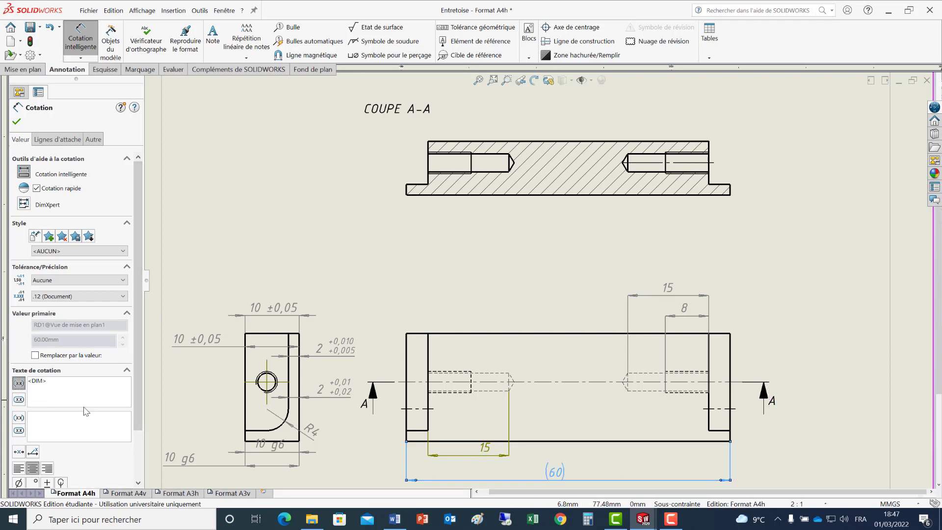
click(16, 121)
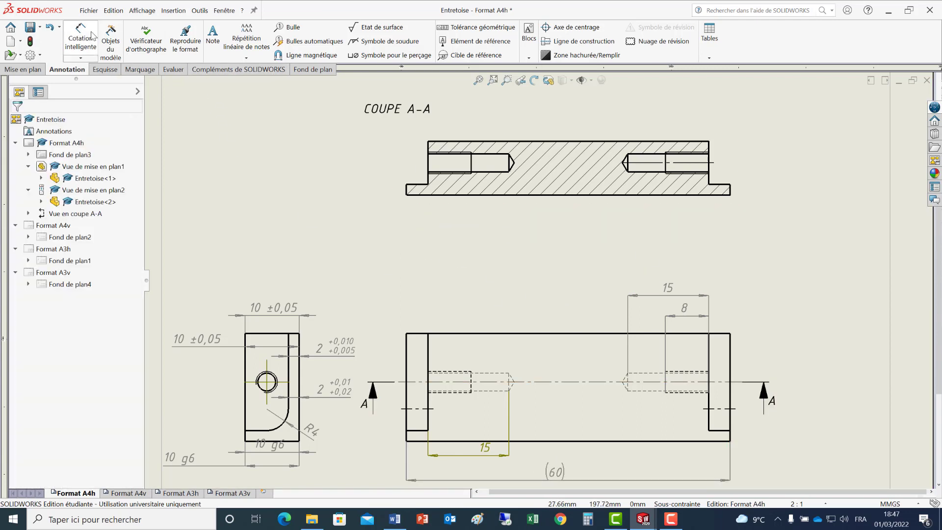
Dimension the width of the front view's left end step between its two vertical edges, placing the text above the view
click(80, 41)
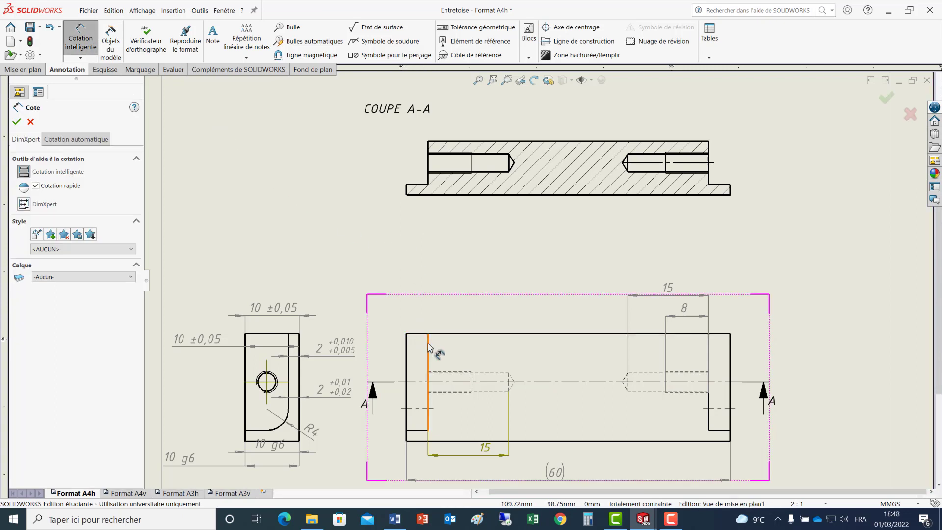
click(407, 349)
click(428, 354)
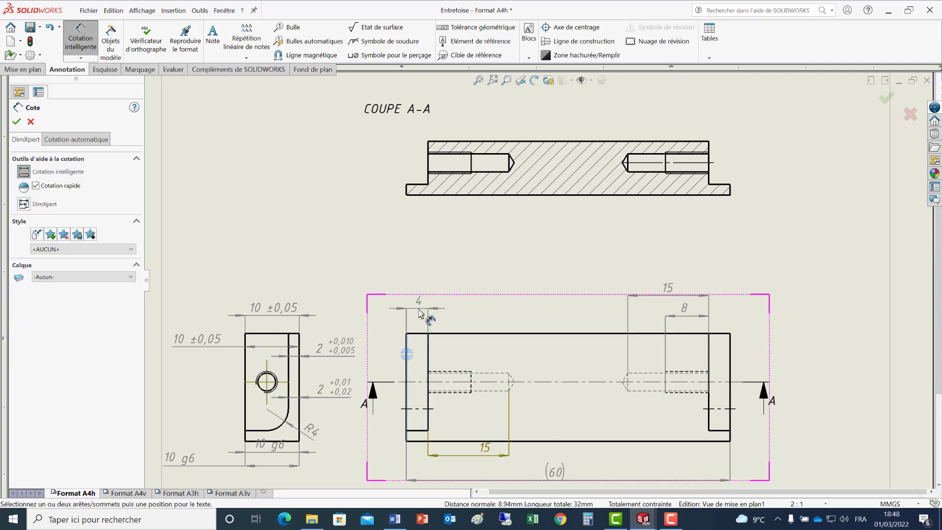
click(418, 303)
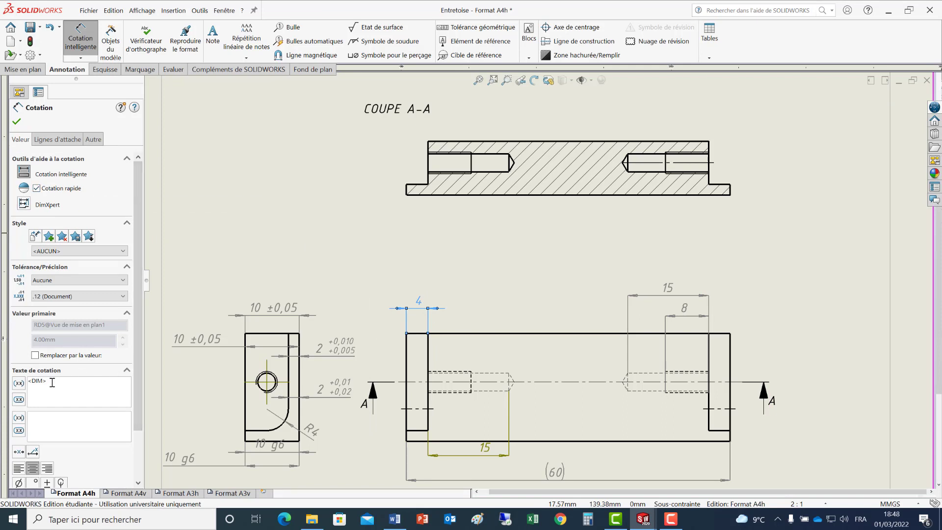
Add a diameter symbol before the end step dimension's value and a plus/minus symbol with 0.05 after it
scroll(72, 377, down, 2)
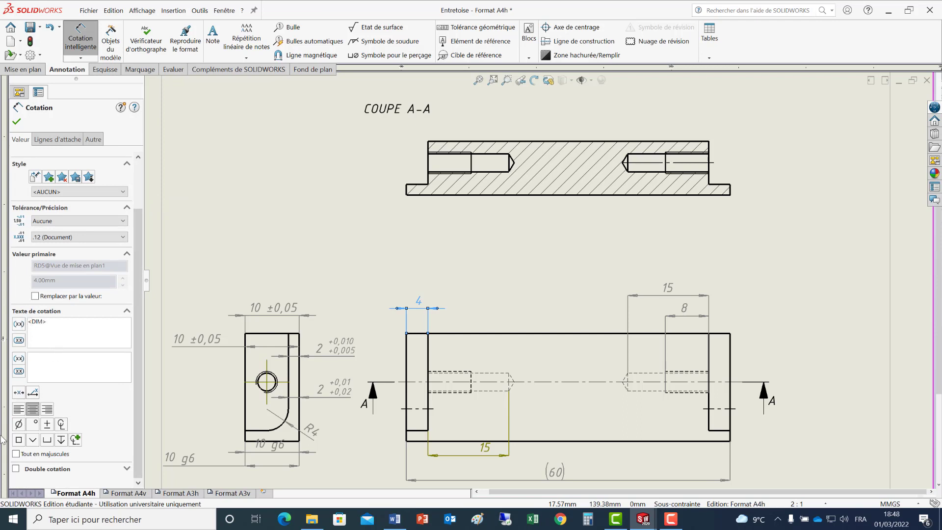
click(19, 425)
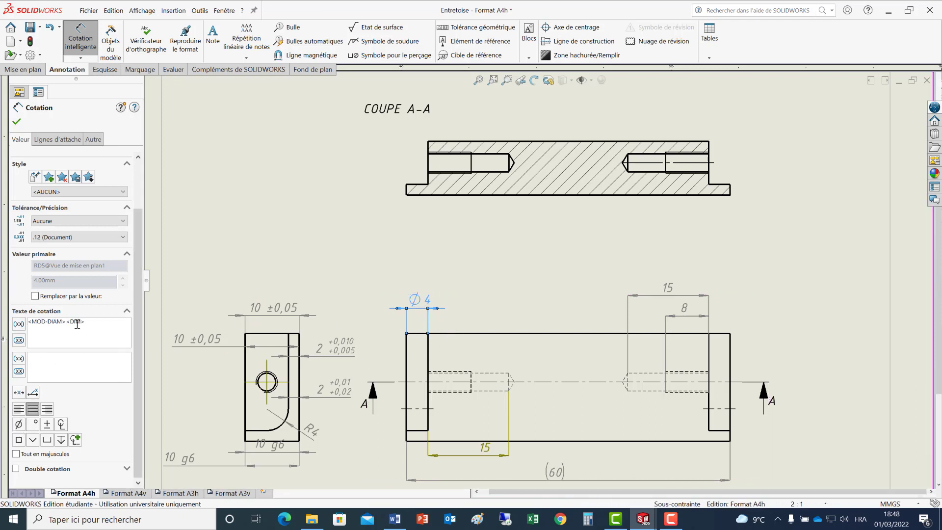
click(47, 425)
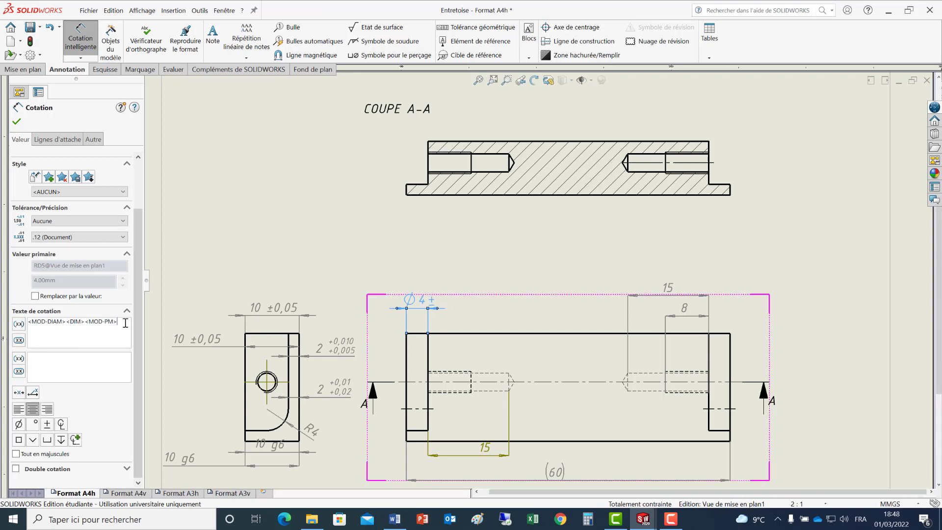
text(0.05)
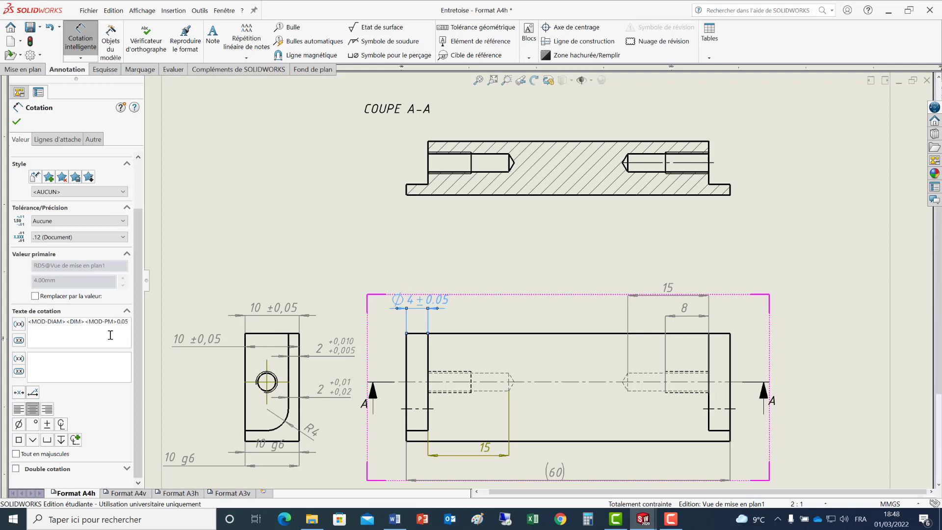
click(17, 122)
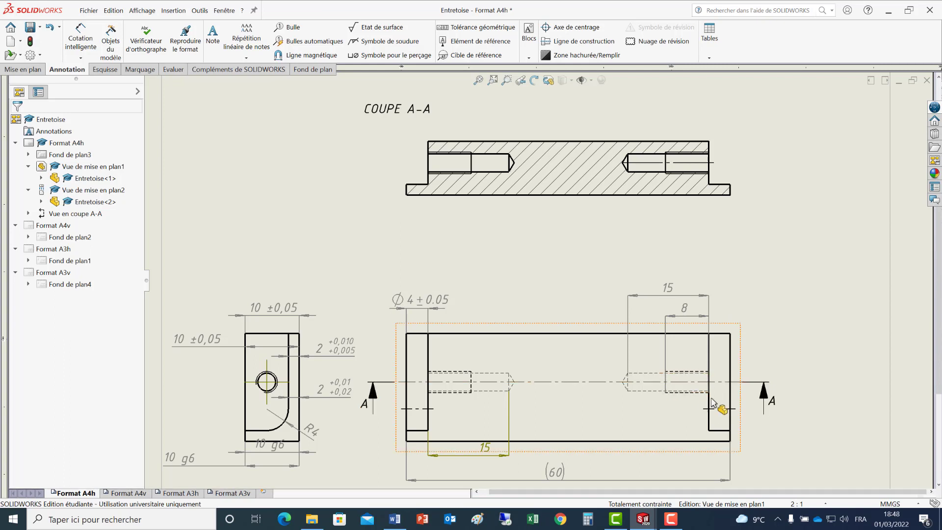
Dimension the threaded hole in the side view, placing the text to the upper left of the hole
click(80, 40)
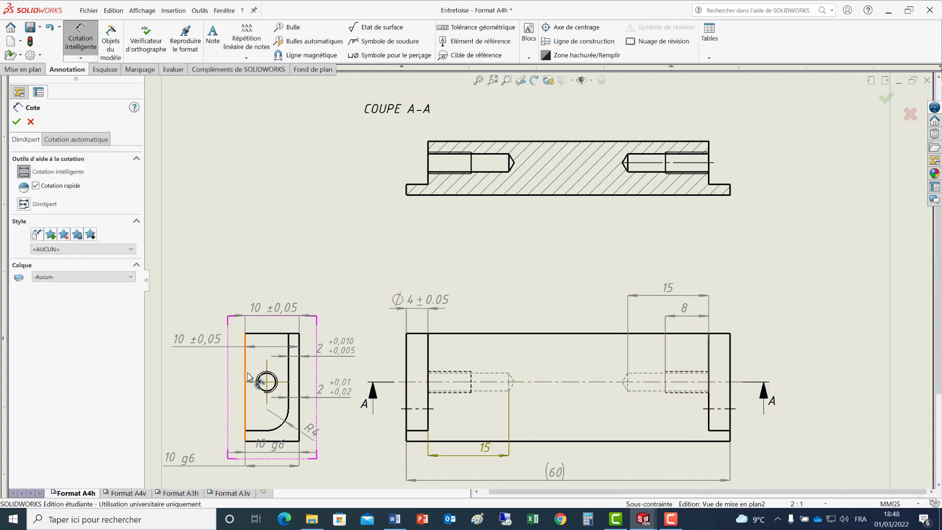
click(266, 381)
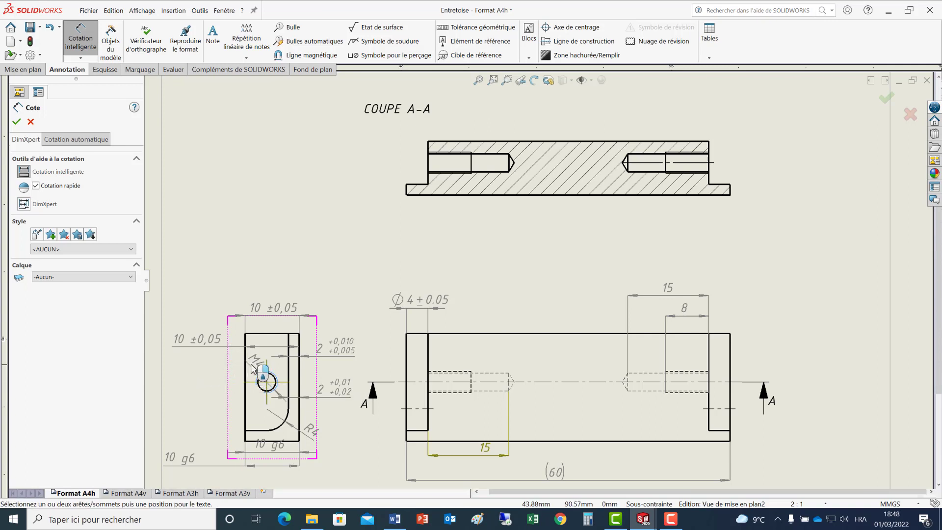
click(250, 367)
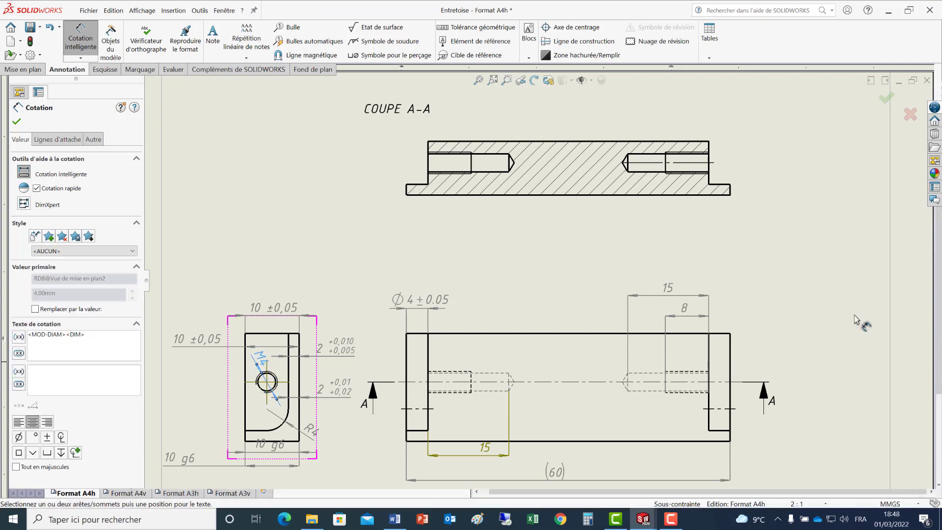
Dimension the thread diameter of the front view's right hole between its two hidden thread lines, placing the text right of the view
click(686, 376)
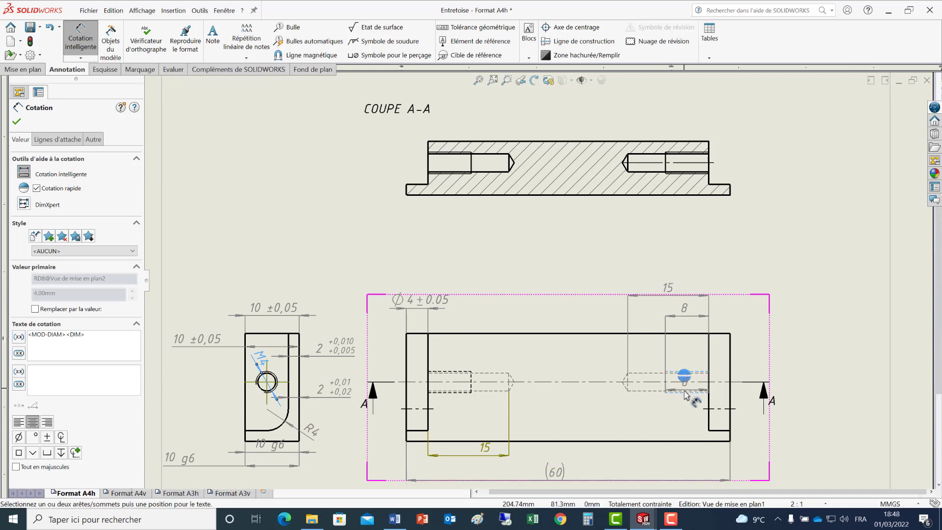
click(684, 394)
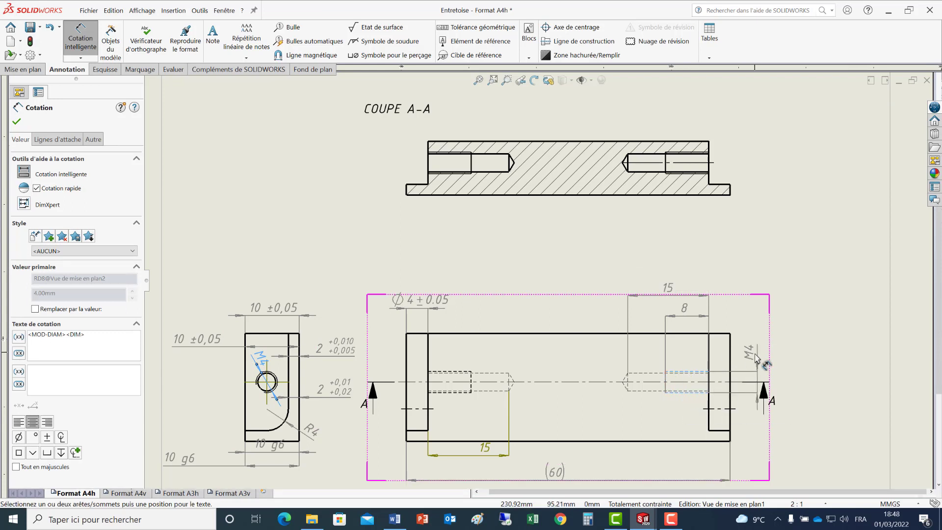
click(748, 357)
click(828, 322)
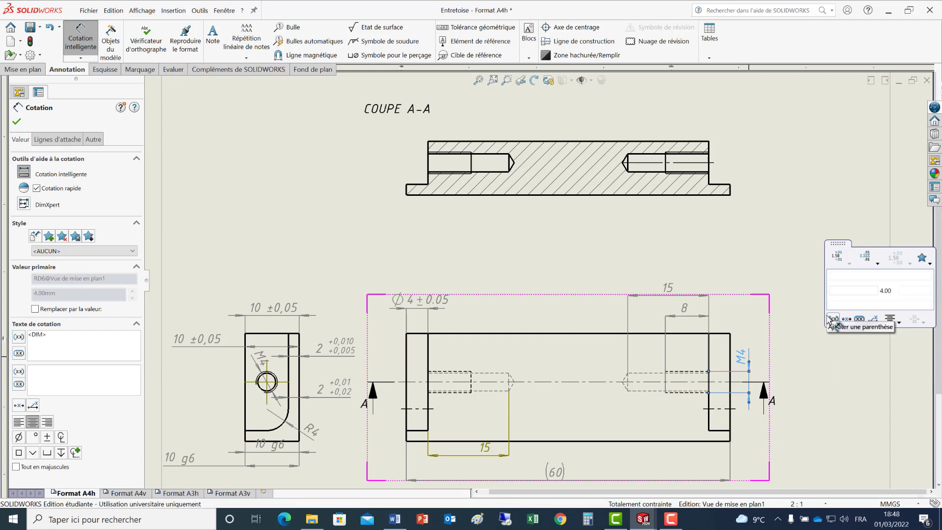
click(16, 123)
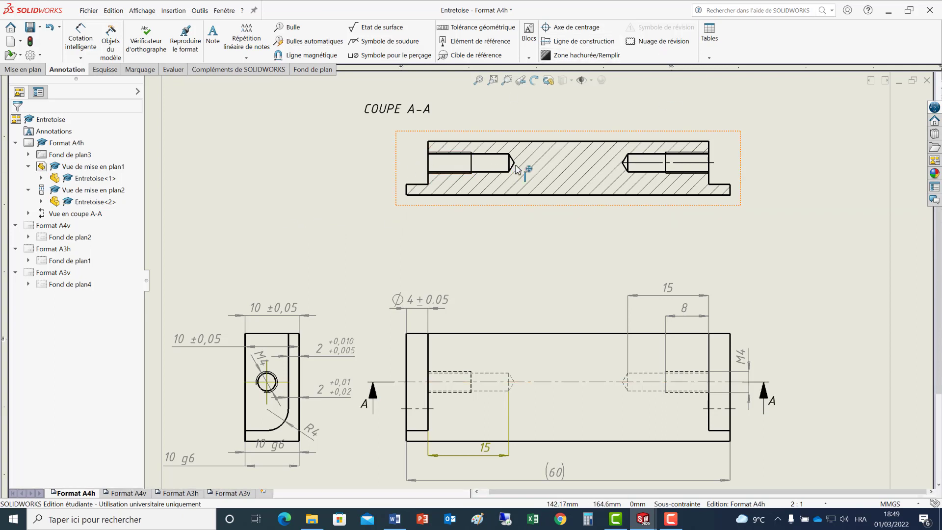
Add a centerline (Ligne de construction) to the left tapped hole in section A-A and extend both ends beyond the hole
click(578, 41)
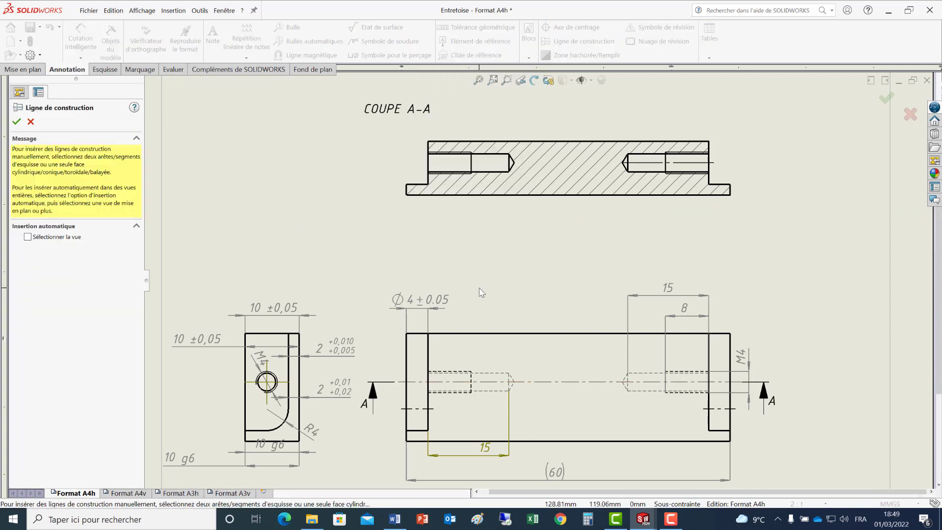
click(489, 156)
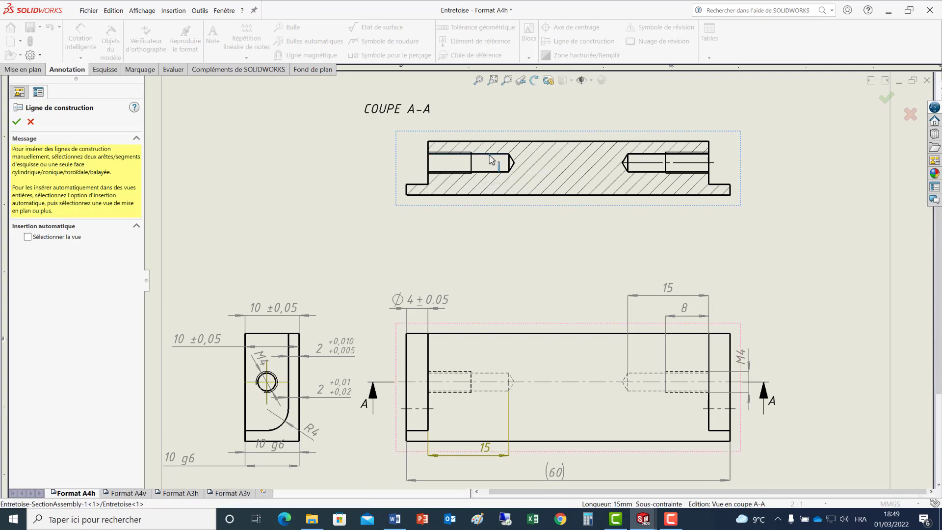
click(484, 172)
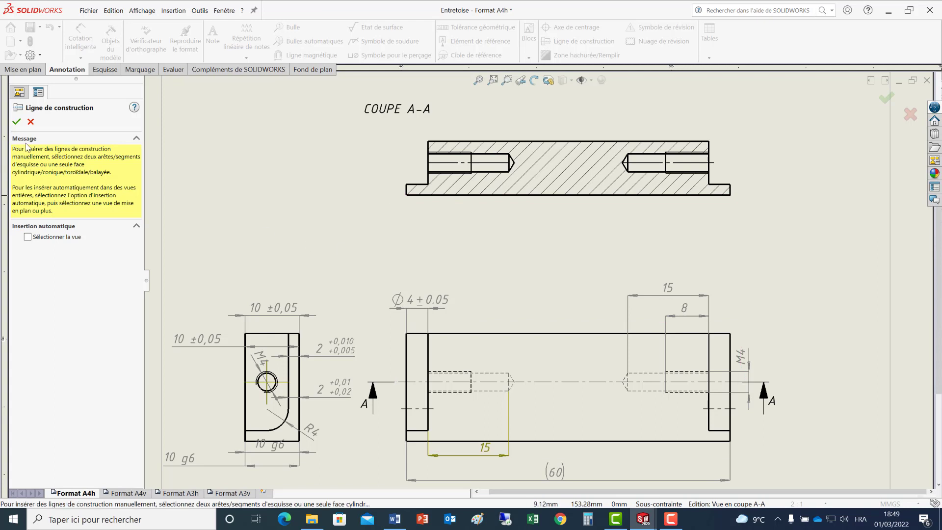
click(17, 122)
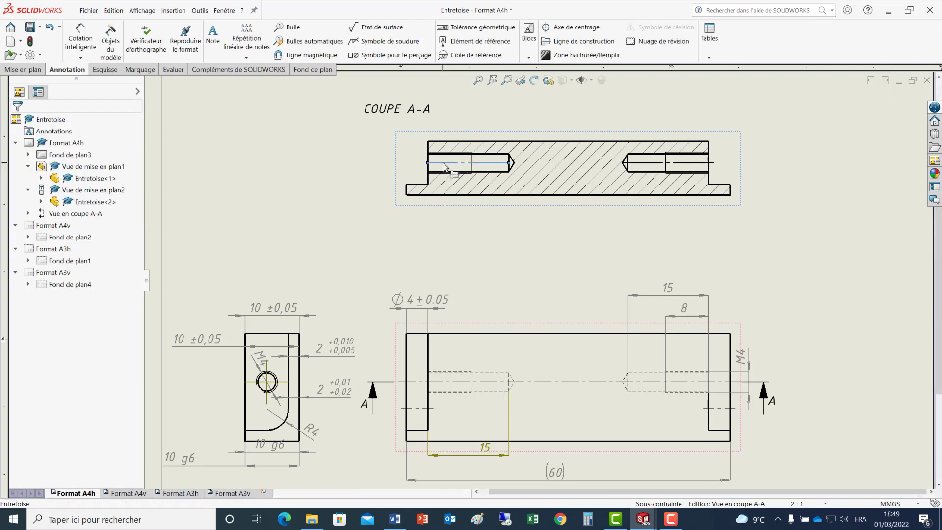
drag(425, 164, 417, 162)
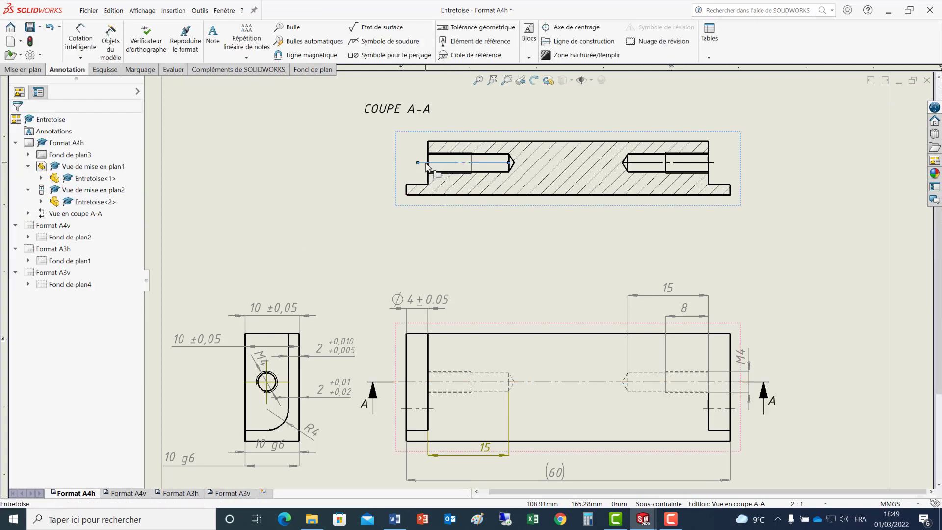
drag(503, 167, 523, 162)
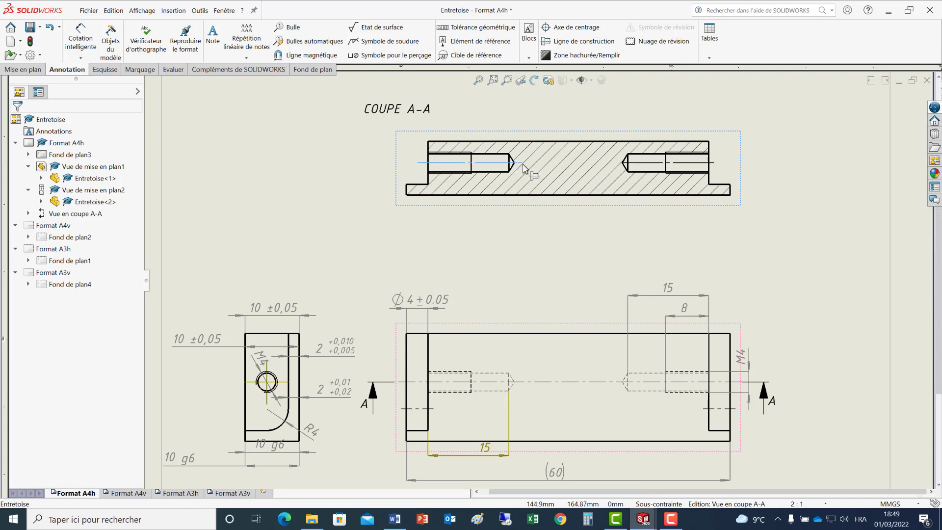
Extend the inner end of the right tapped hole's centerline in section A-A beyond the hole's conical tip
click(633, 163)
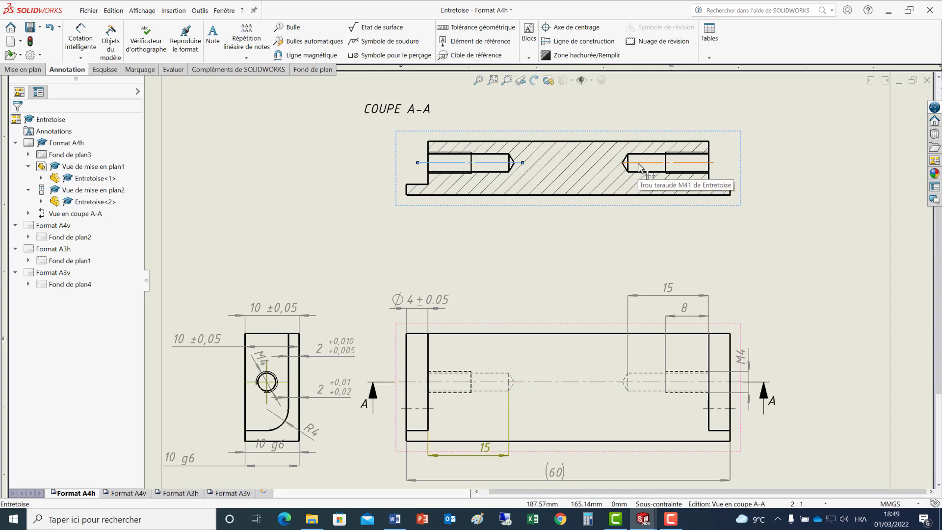
drag(629, 162, 615, 165)
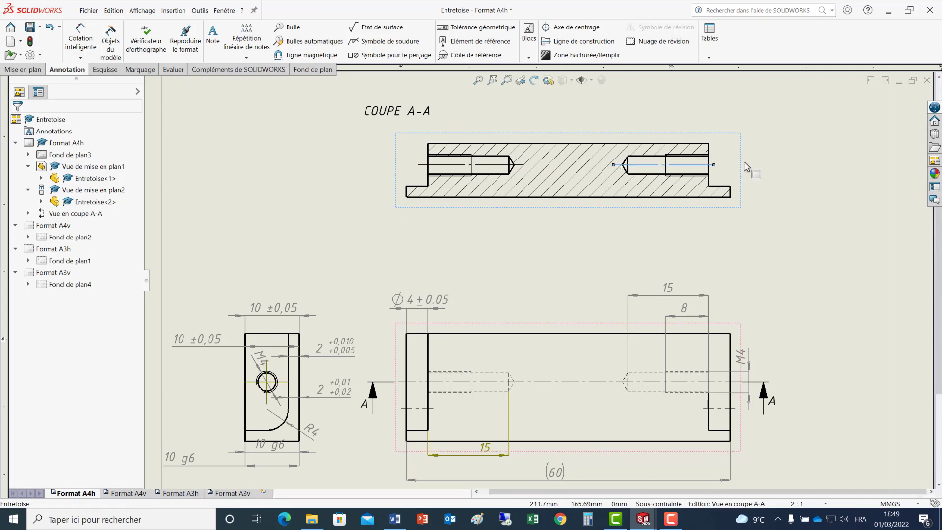
click(530, 253)
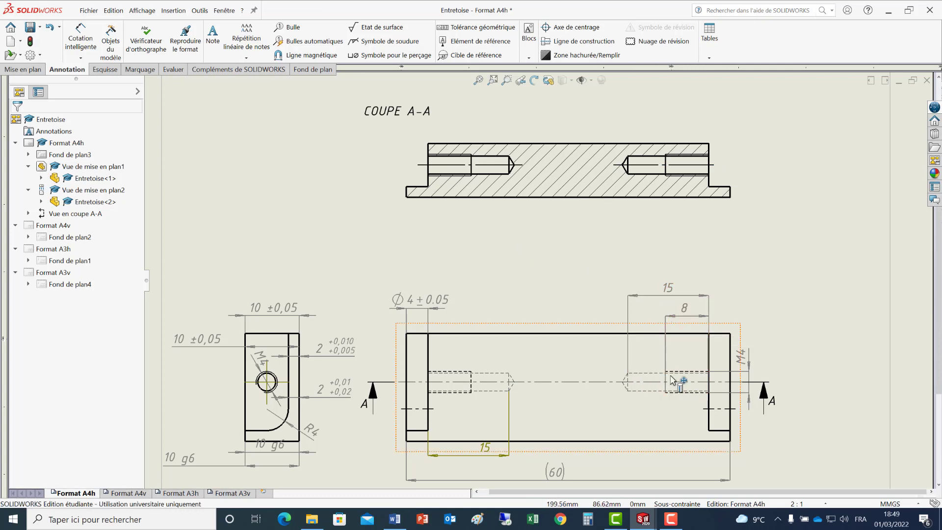
Delete the 15 and 8 depth dimensions above the right hole in the front view
click(645, 297)
key(Delete)
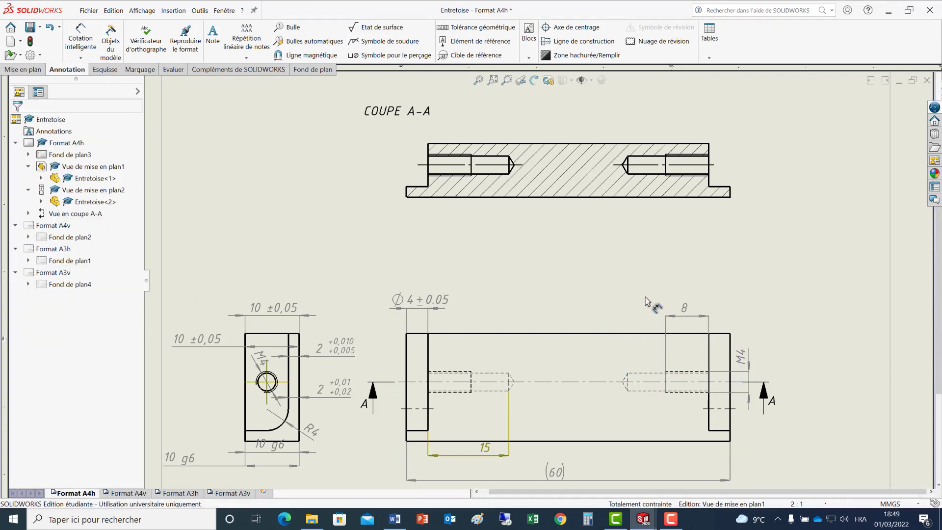
click(684, 317)
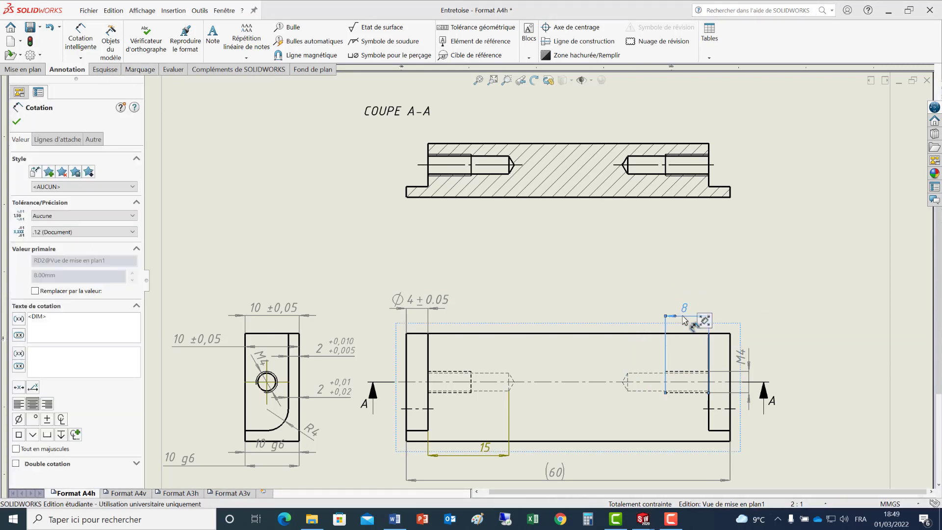
key(Delete)
Dimension the right tapped hole's thread length and drilled depth in section A-A, placing both dimensions below the view
click(81, 42)
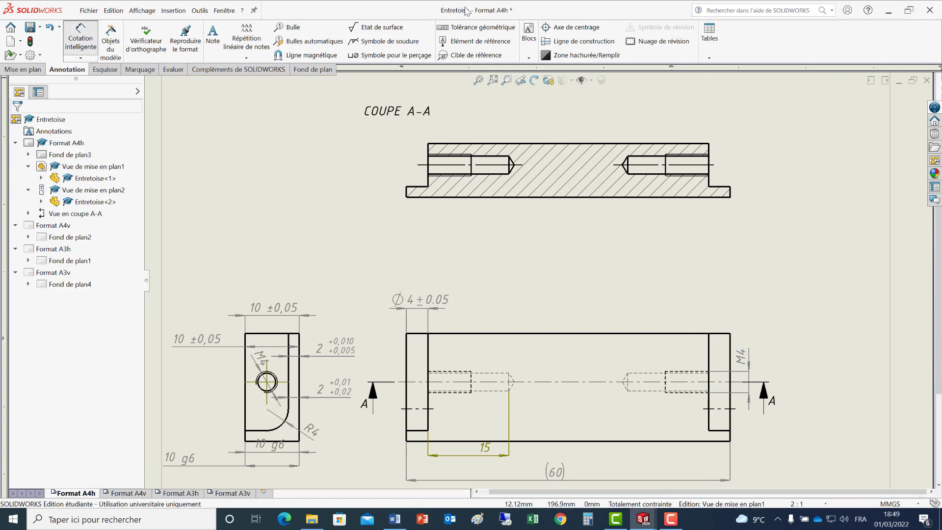
click(682, 173)
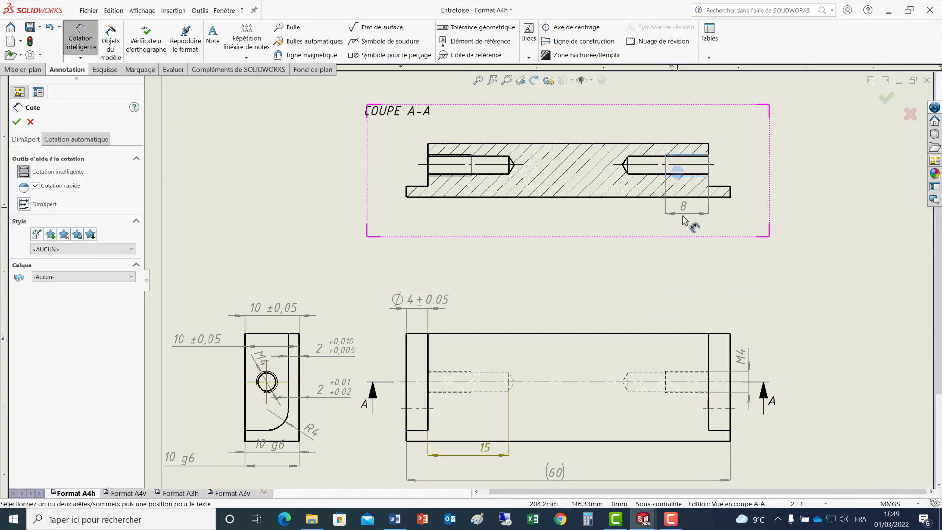
click(682, 220)
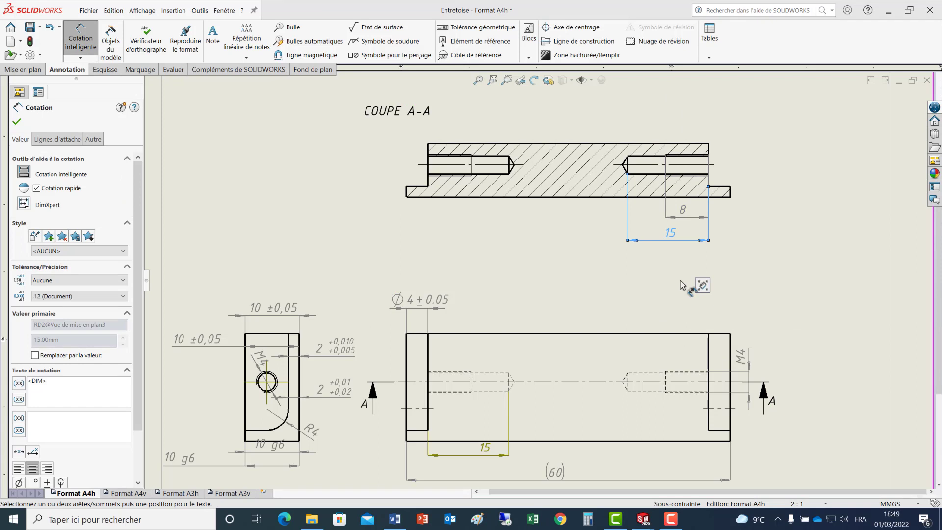
key(Escape)
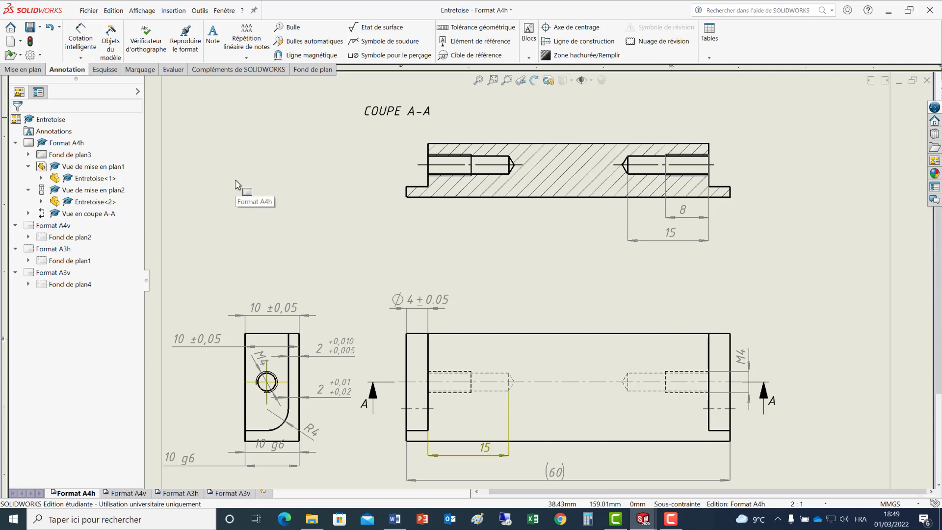
Add a surface finish symbol with Ra 3.2 and the process text "fraisage" to the top edge of section A-A
click(377, 28)
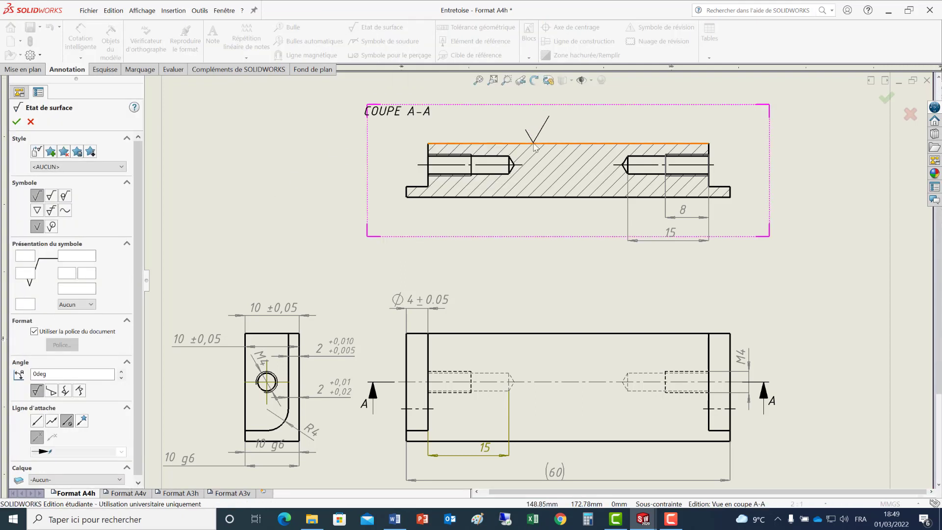
click(524, 128)
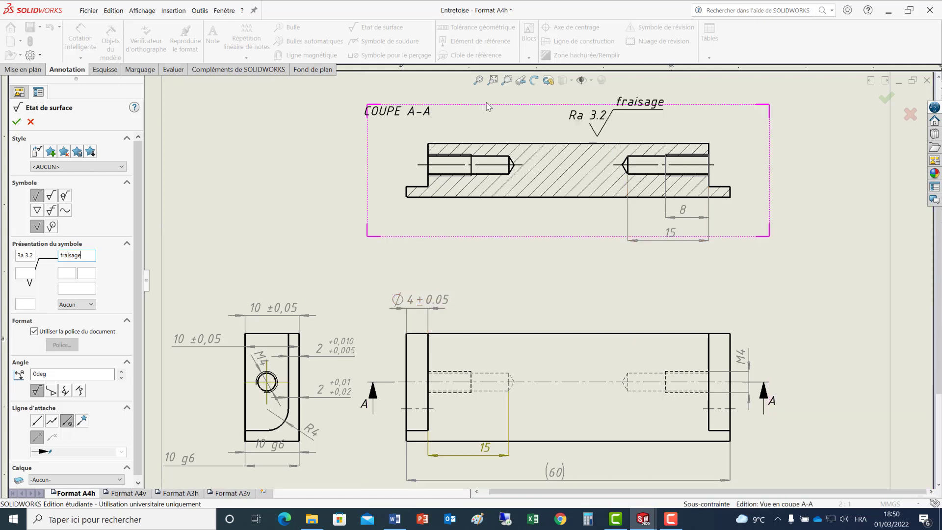
click(526, 144)
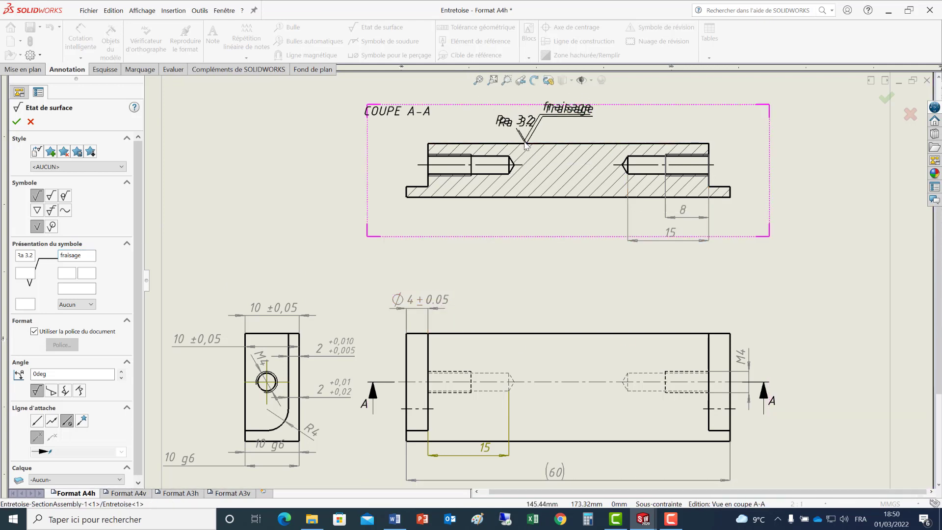
Try a second Ra 3.2 "fraisage" symbol on the left step's vertical edge in section A-A, and delete it
click(429, 186)
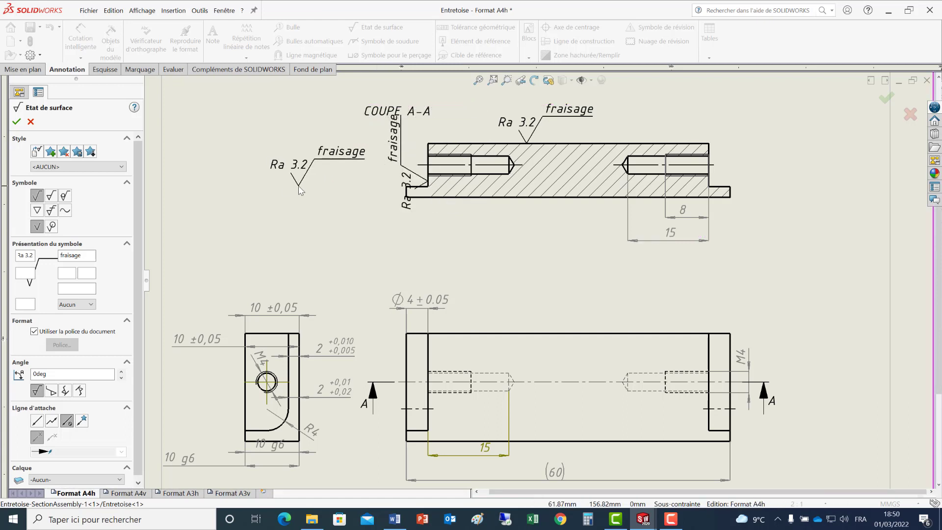
click(16, 121)
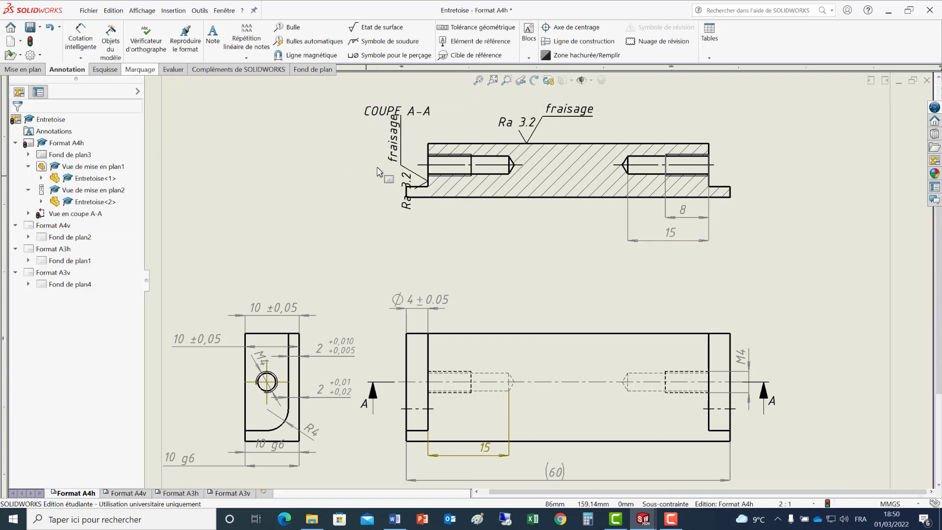
click(402, 168)
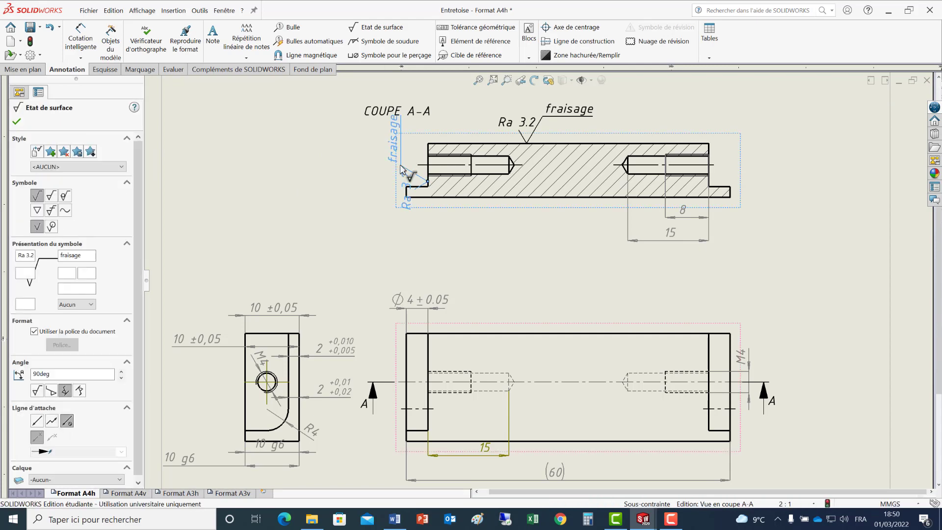
key(Delete)
Sketch a vertical extension line about 9 mm long upward from the upper right corner of section A-A
mouse_move(540, 228)
middle_down()
mouse_move(517, 296)
mouse_move(435, 346)
mouse_move(400, 331)
middle_up()
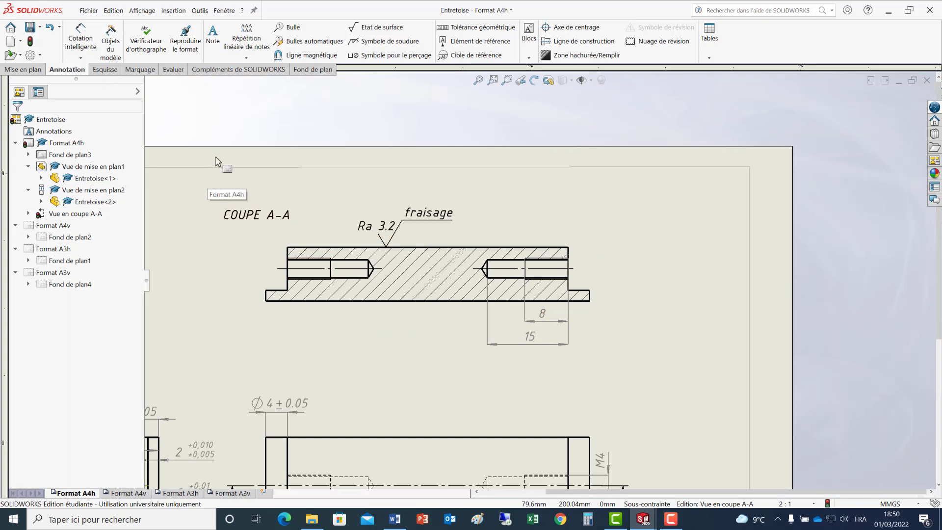
click(105, 69)
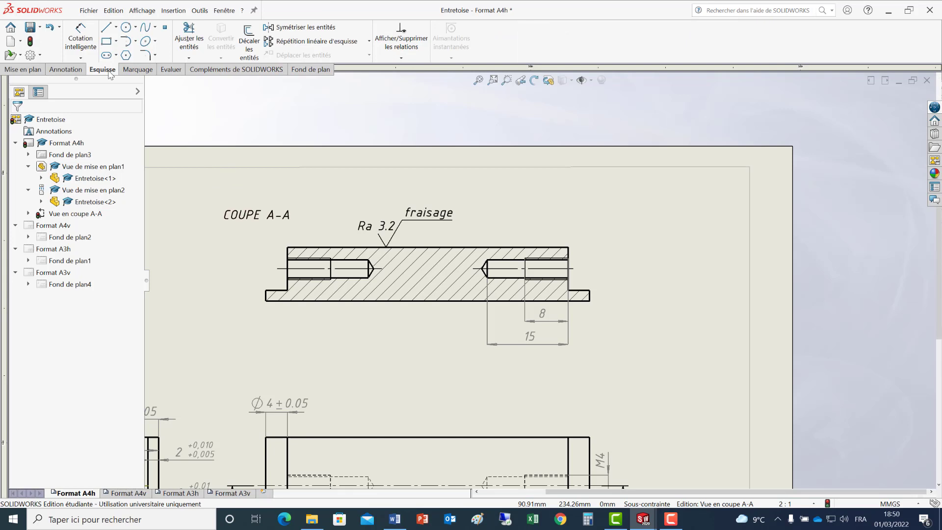
click(106, 28)
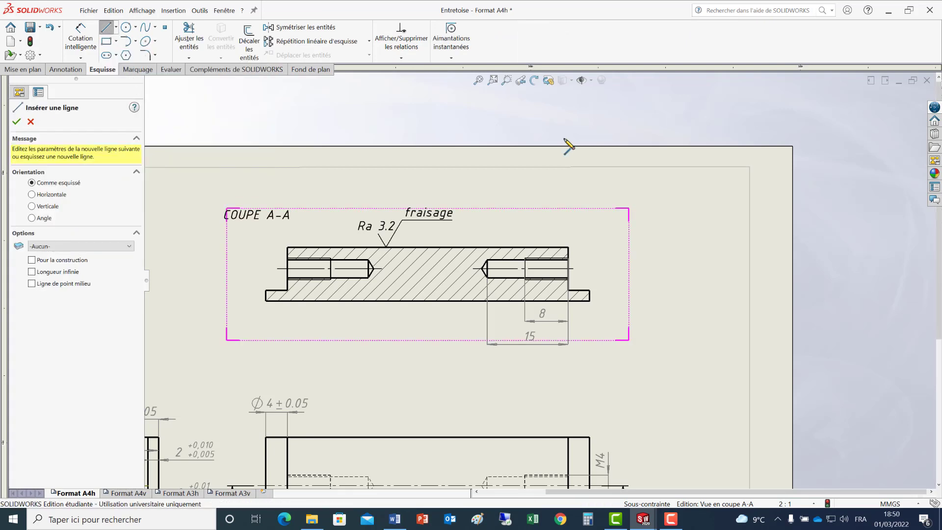
click(568, 246)
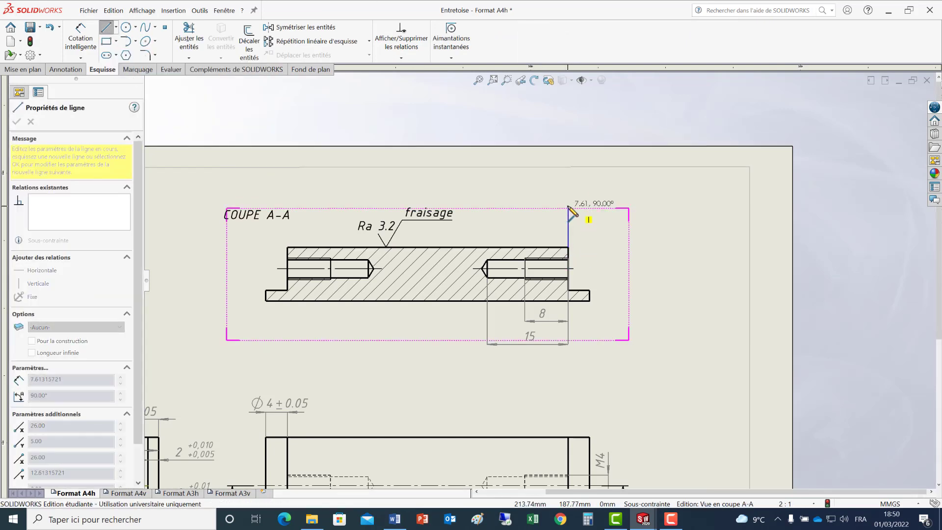
click(568, 197)
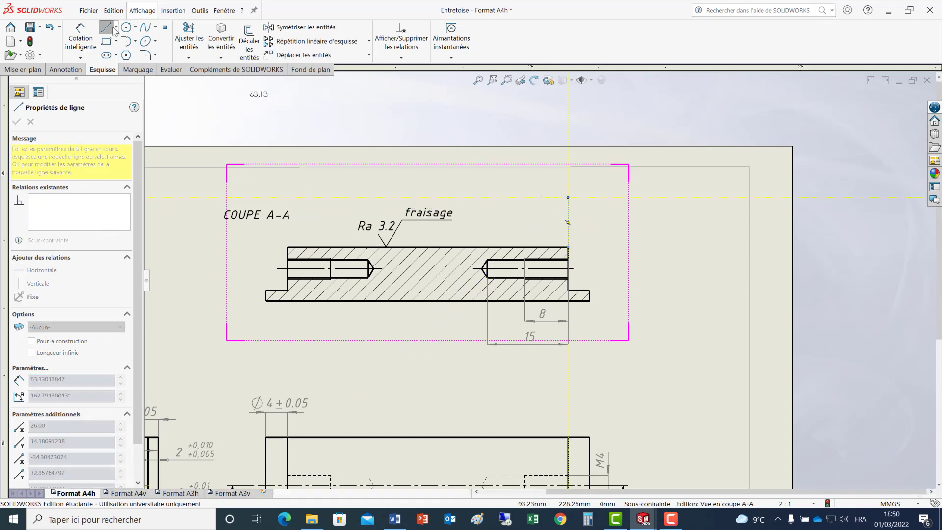
click(106, 28)
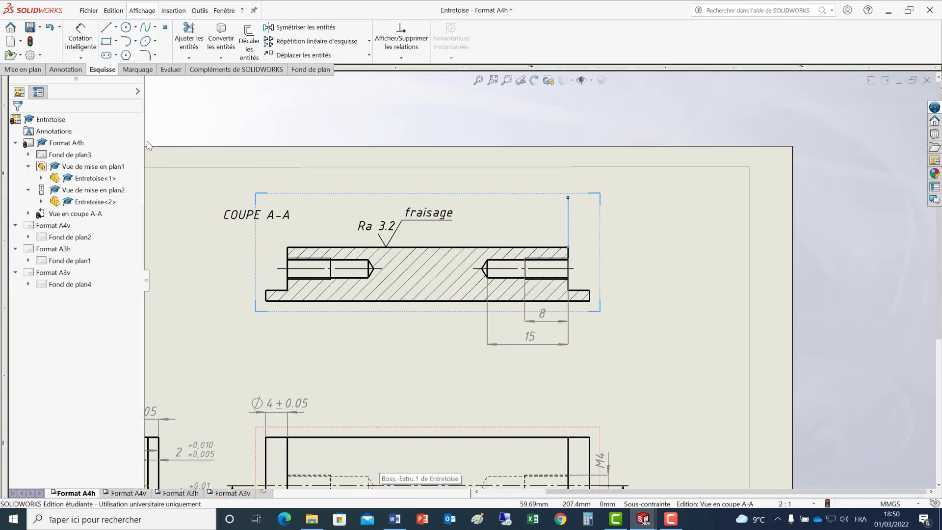
Place a surface finish symbol with Ra 1.6 and the text "fraisage en bout" on the vertical extension line
click(67, 69)
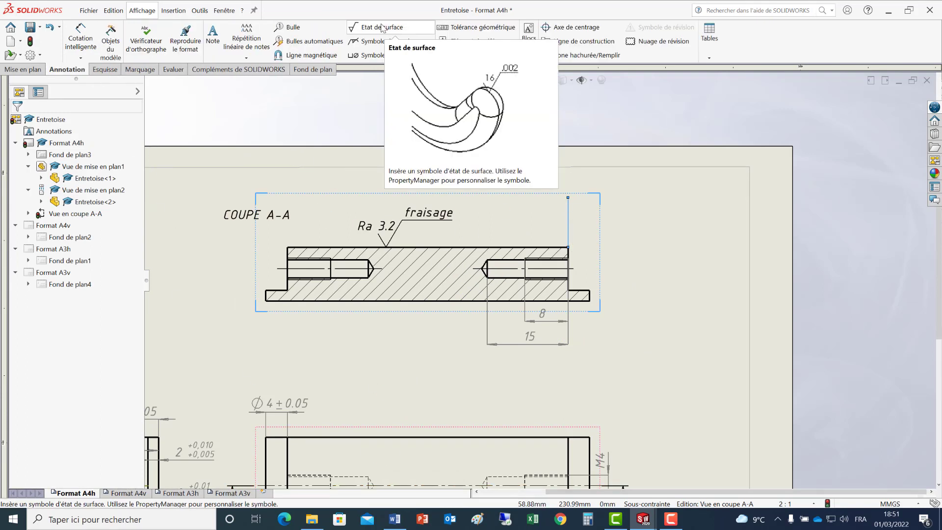
click(383, 27)
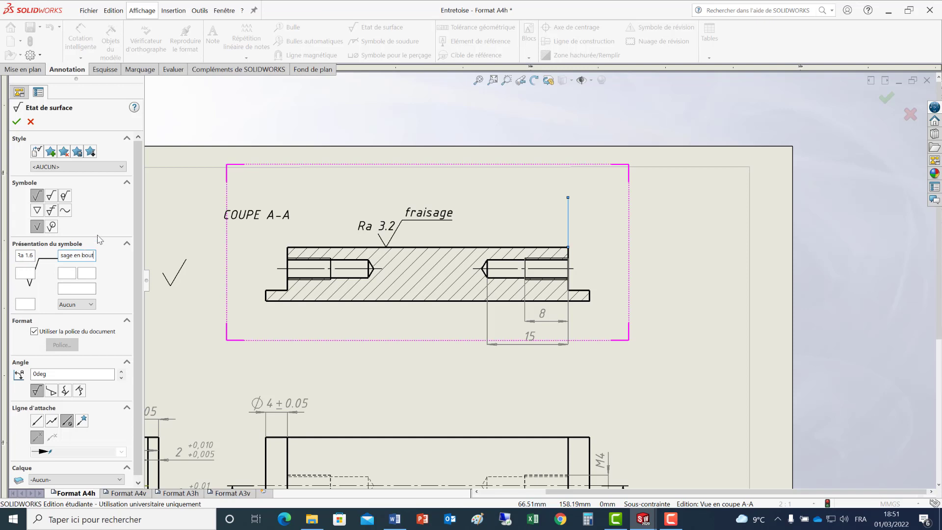
click(570, 230)
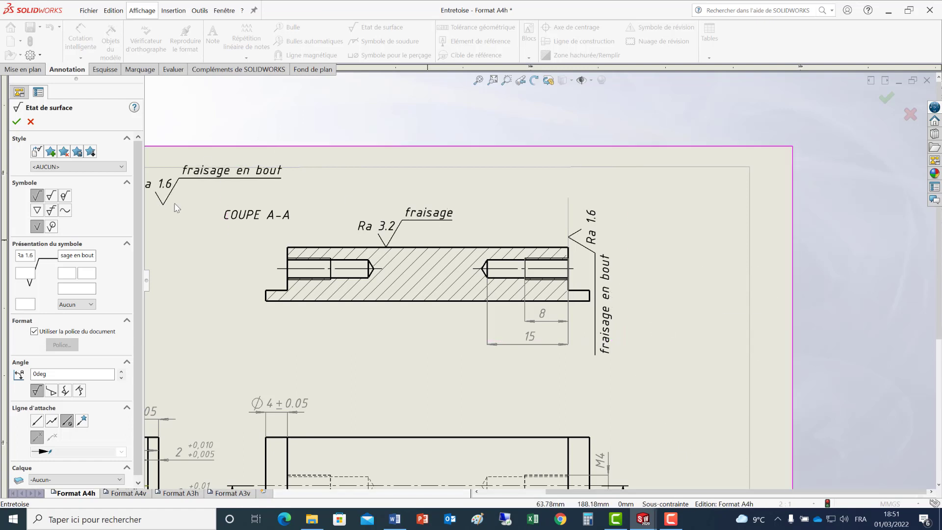
Add another Ra 1.6 "fraisage en bout" symbol with a bent leader to the front view's right shoulder edge, placed above and right of it
scroll(103, 267, down, 1)
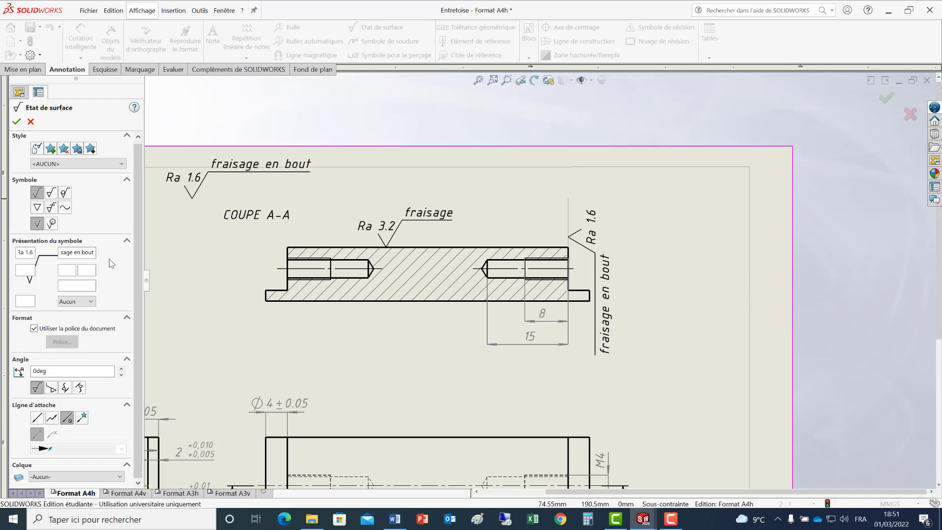
click(36, 420)
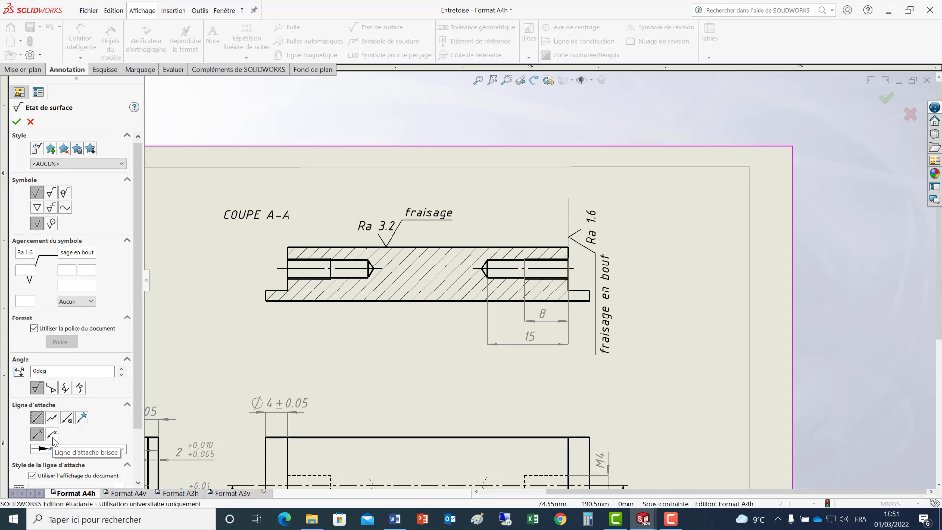
click(53, 438)
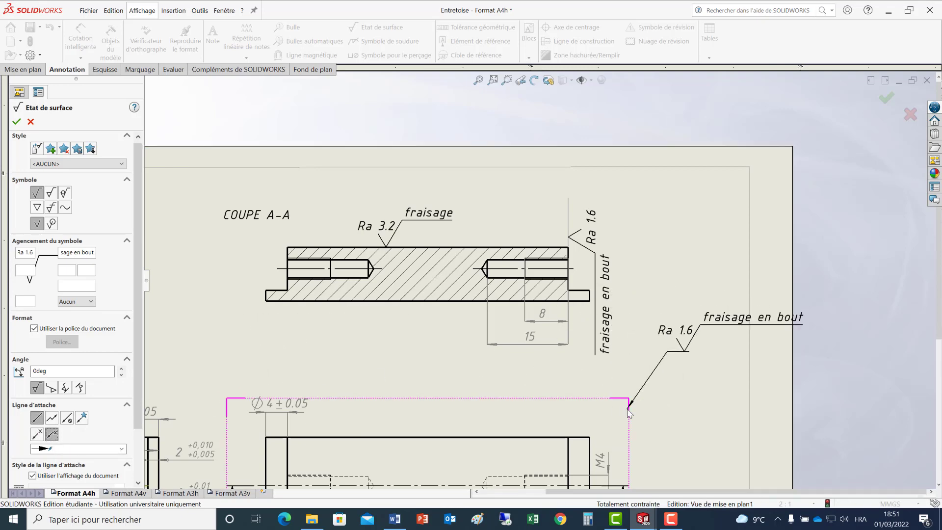
scroll(635, 409, down, 2)
scroll(613, 353, up, 3)
scroll(559, 299, down, 3)
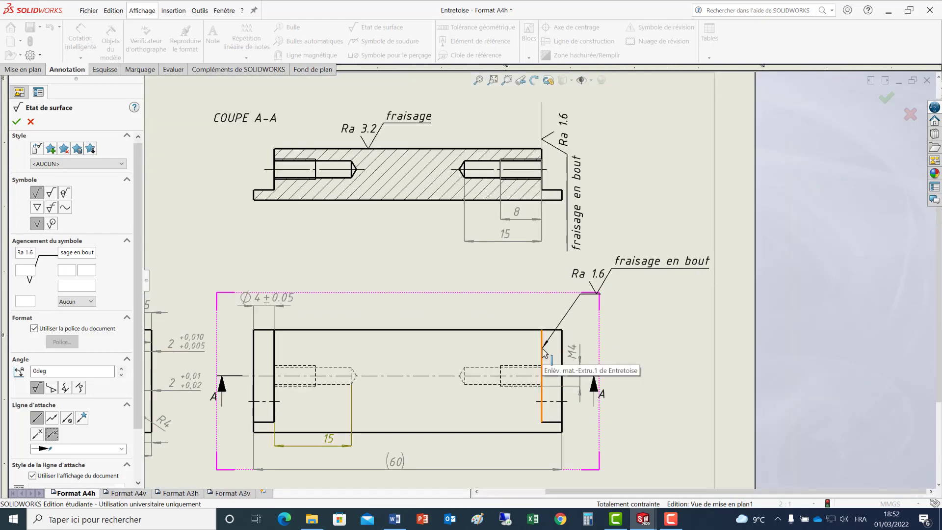
click(543, 349)
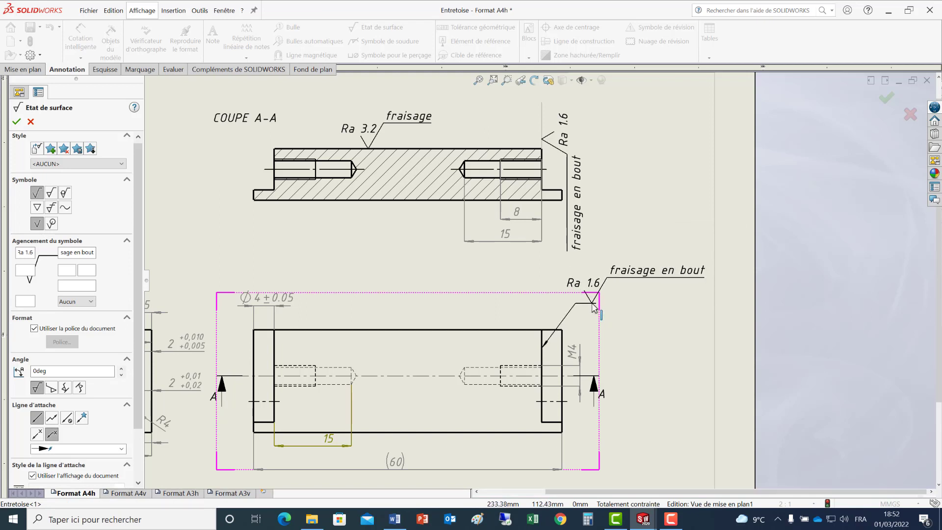
click(595, 308)
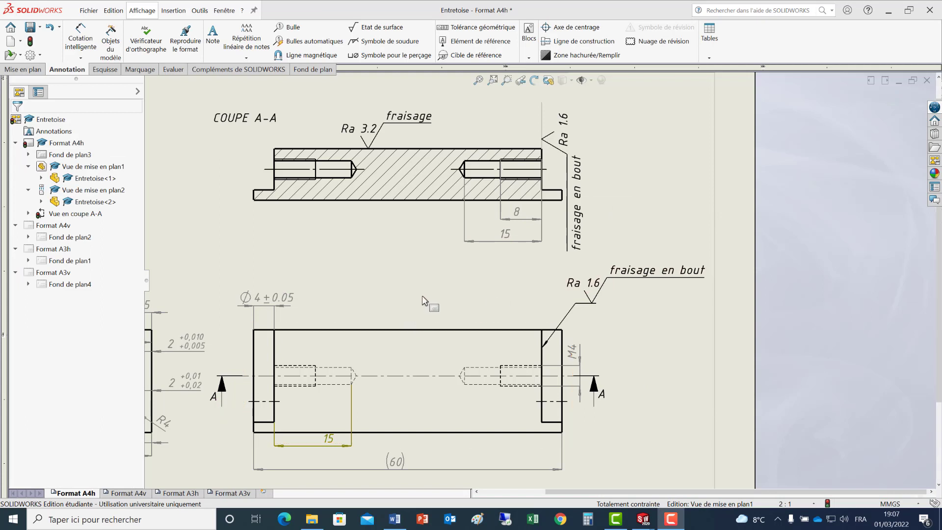
Attach datum feature A to the bottom edge of section A-A, with its label below the edge
click(465, 43)
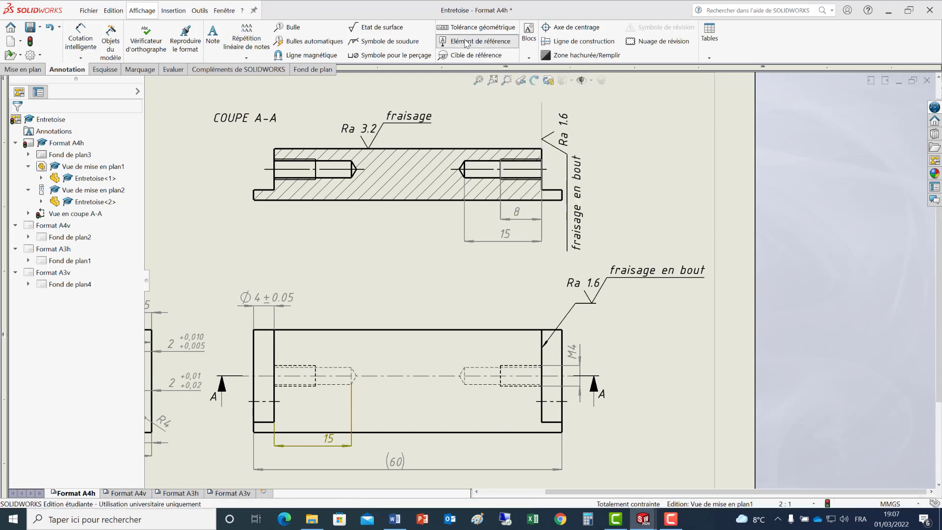
click(393, 207)
click(399, 230)
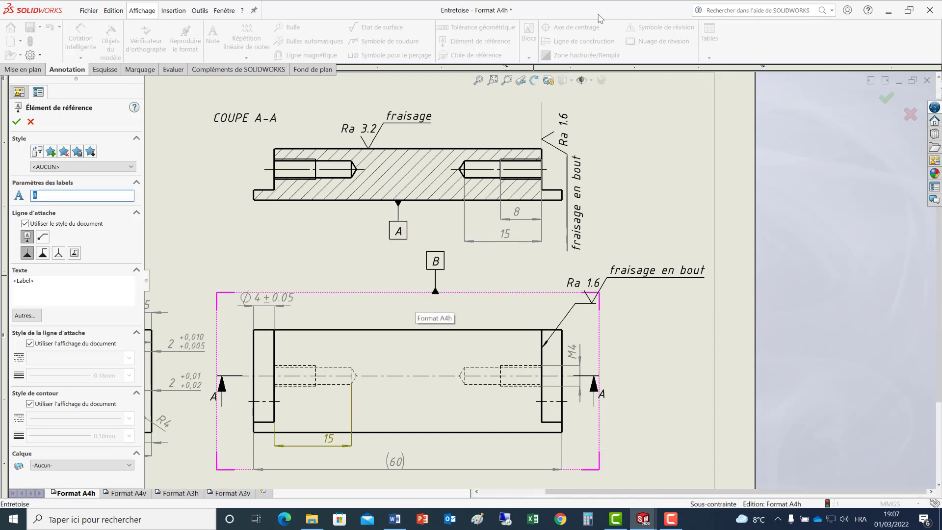
click(16, 121)
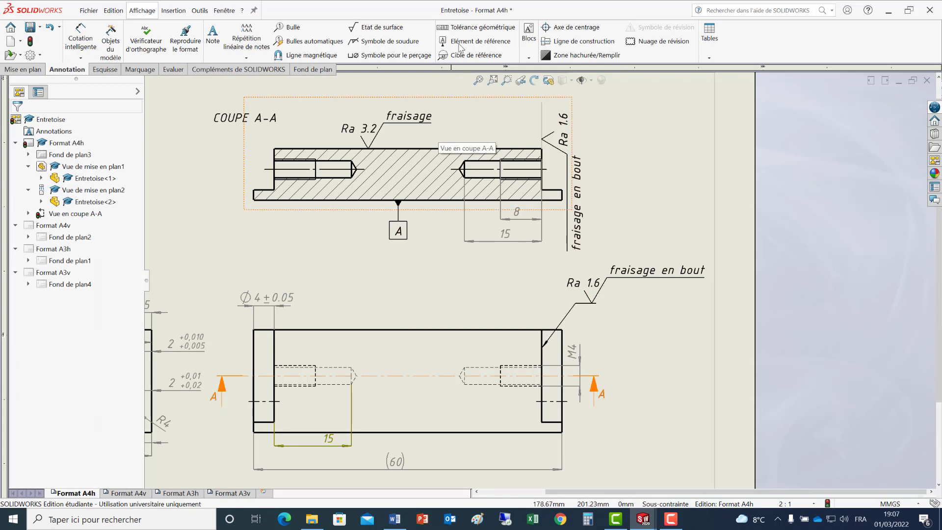
Attach a parallelism tolerance of 0.01 relative to datum A to the top edge of section A-A, with the frame above the edge
click(468, 28)
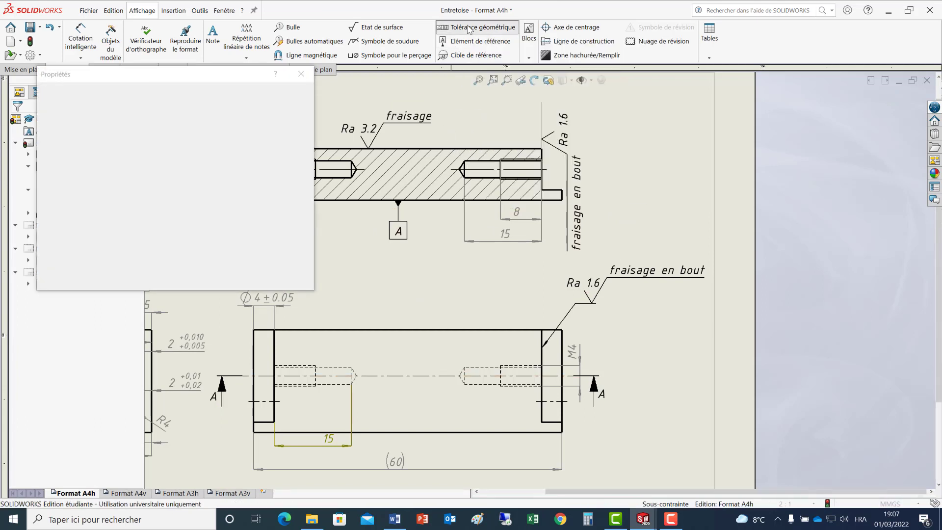
click(84, 149)
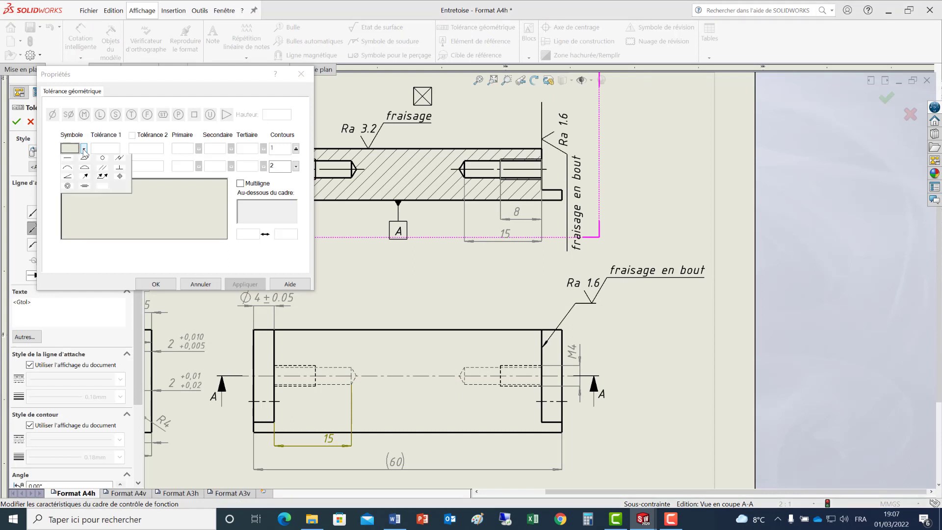
click(102, 167)
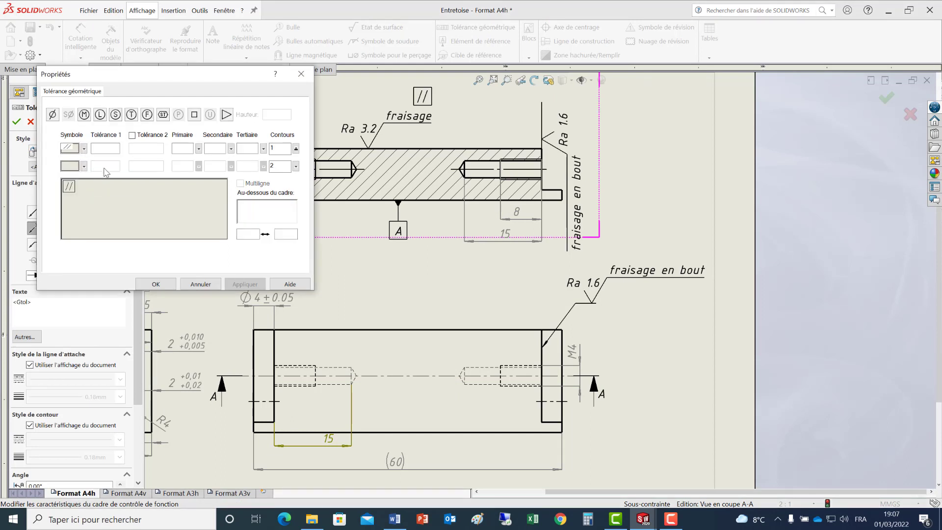
click(106, 148)
text(0.01)
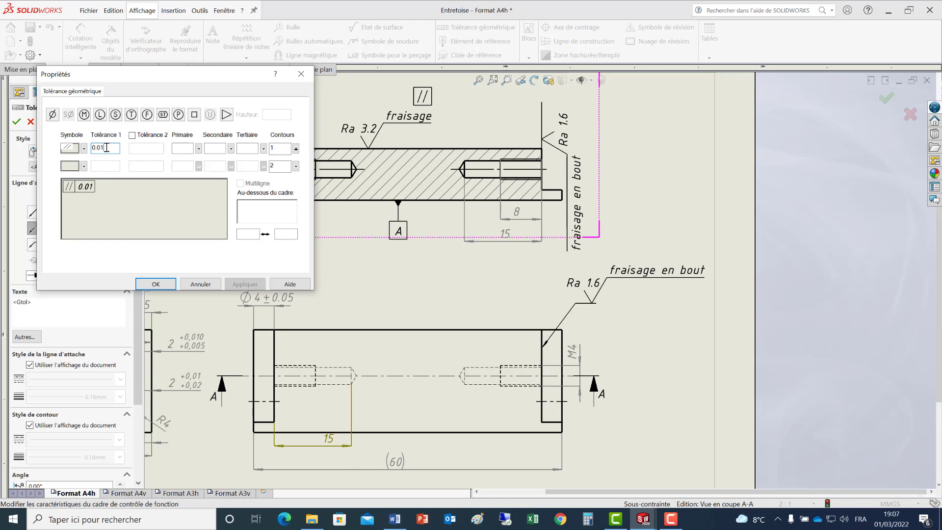
click(181, 148)
text(A)
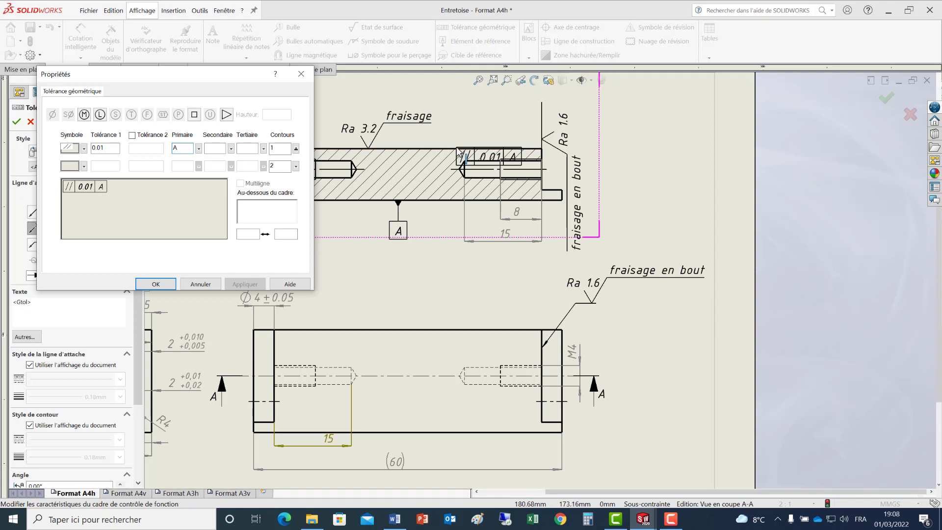
click(457, 150)
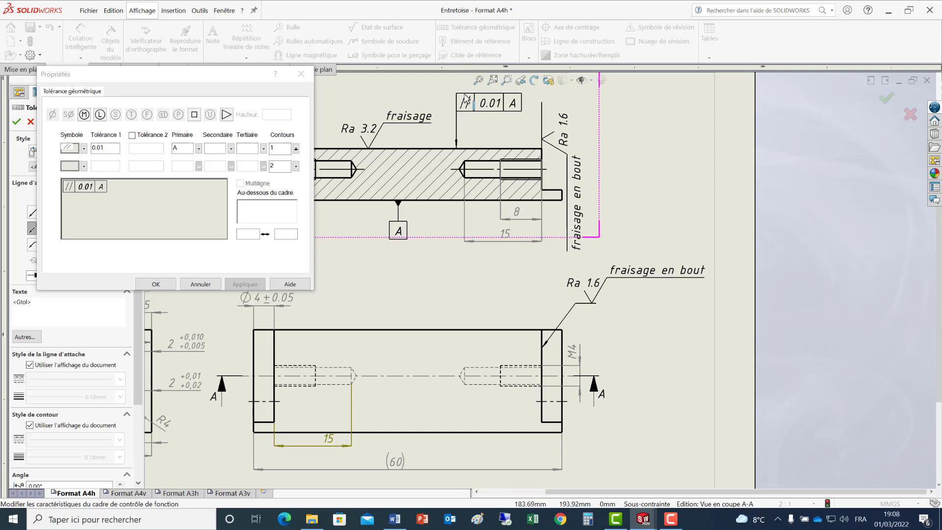
click(466, 101)
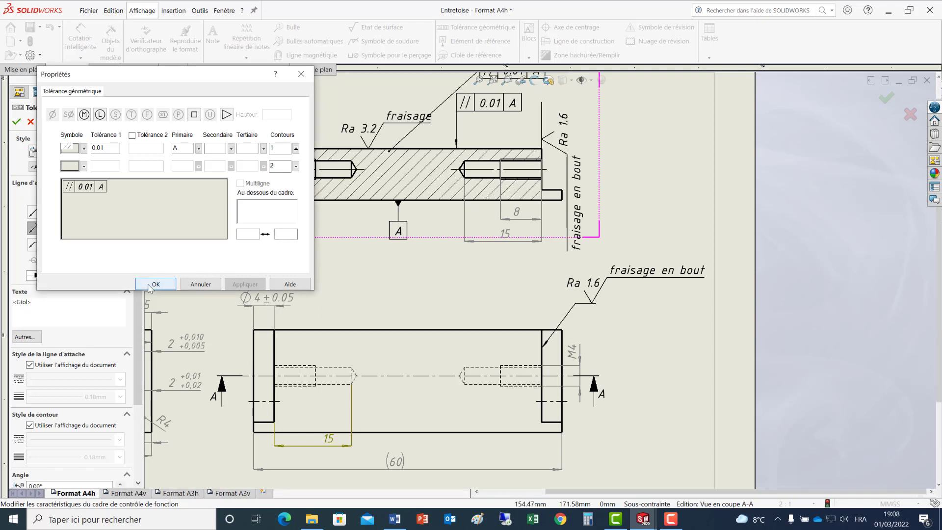
click(152, 284)
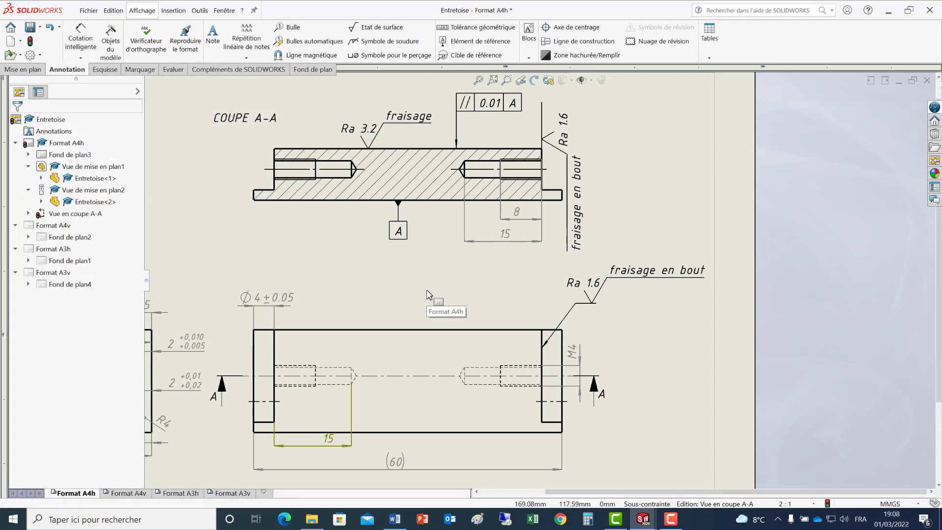
Attach a flatness tolerance of 0.02 to the middle of the front view's top edge, with the frame above it
click(480, 28)
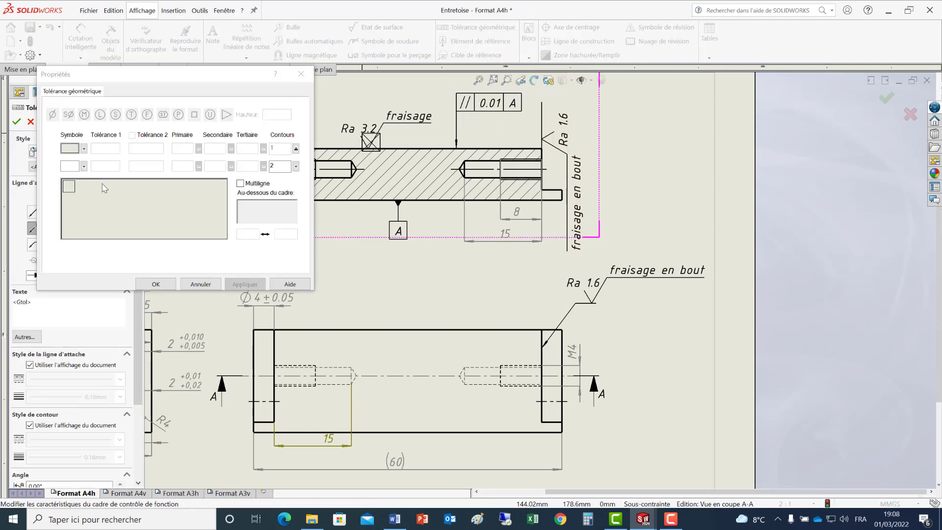
click(83, 149)
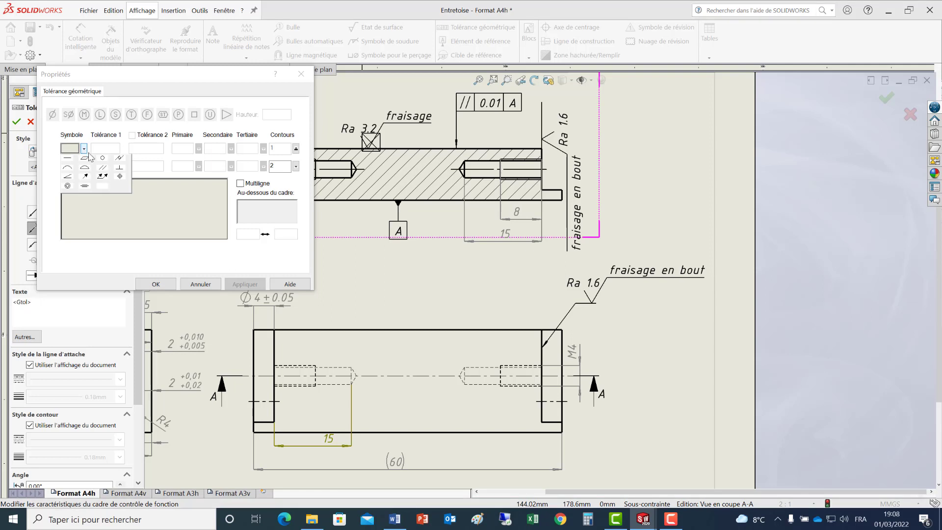
click(86, 157)
click(97, 147)
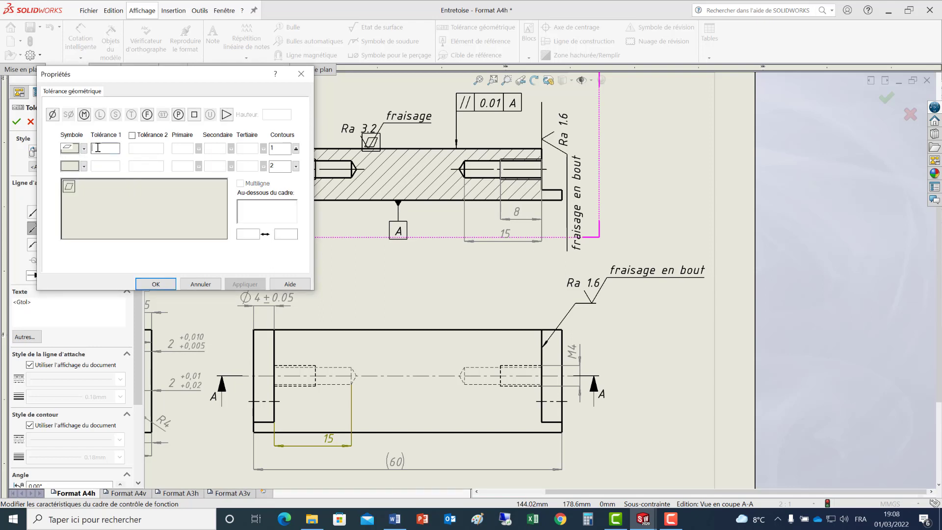
text(0.02)
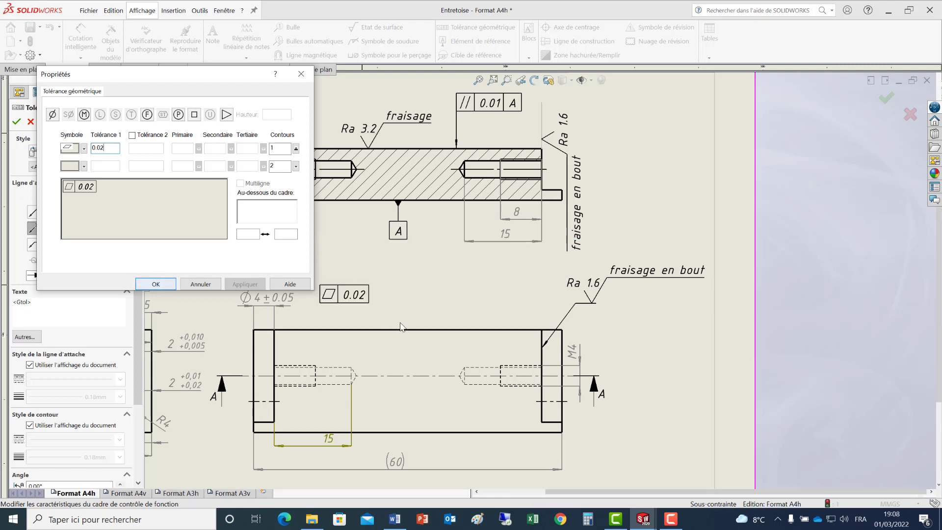
click(413, 329)
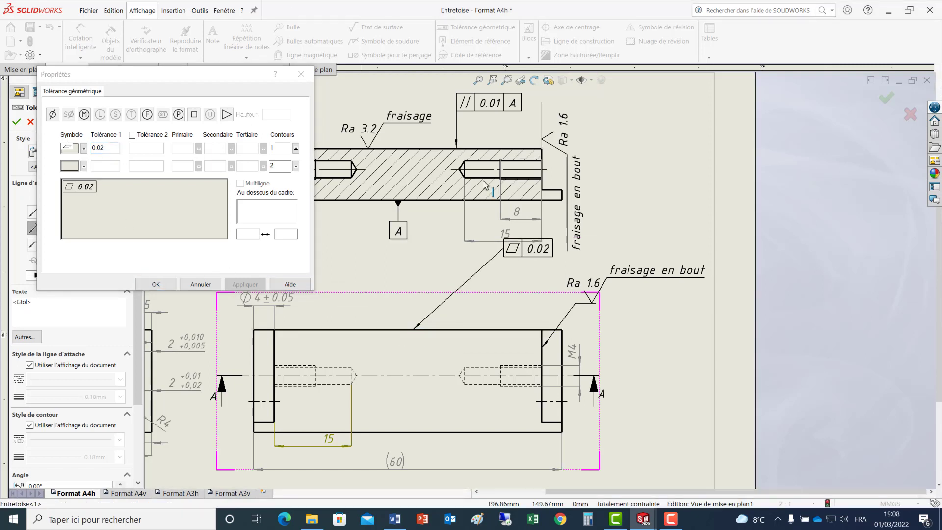
click(419, 273)
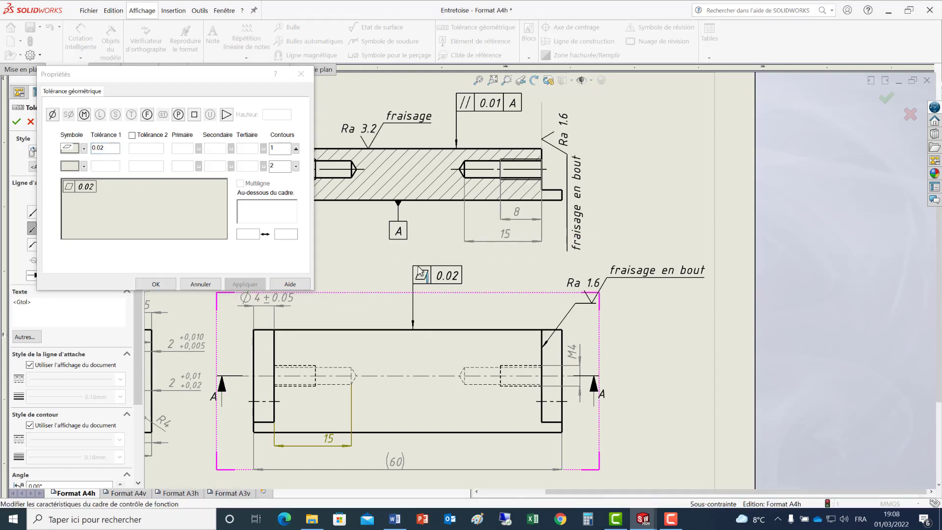
click(156, 285)
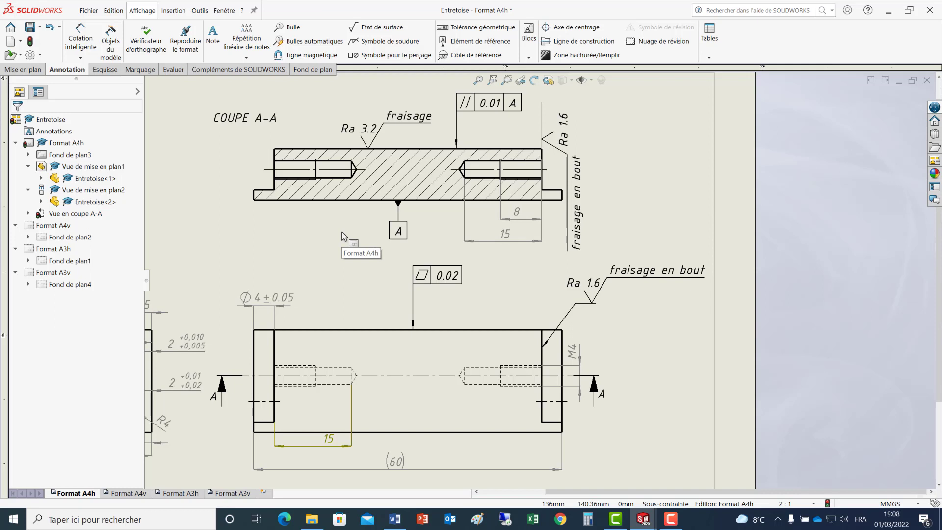
Begin another geometric tolerance frame with parallelism 0.01 relative to primary datum A in its first row
click(477, 28)
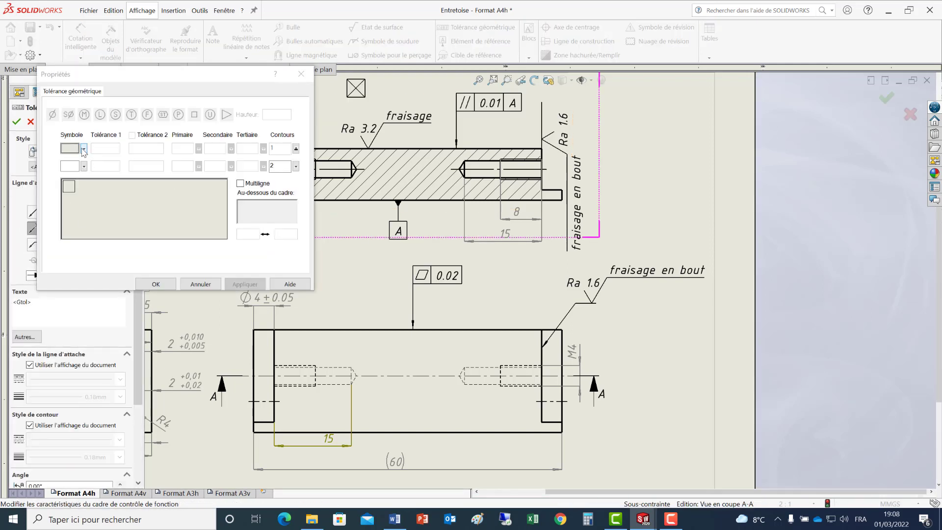
click(84, 149)
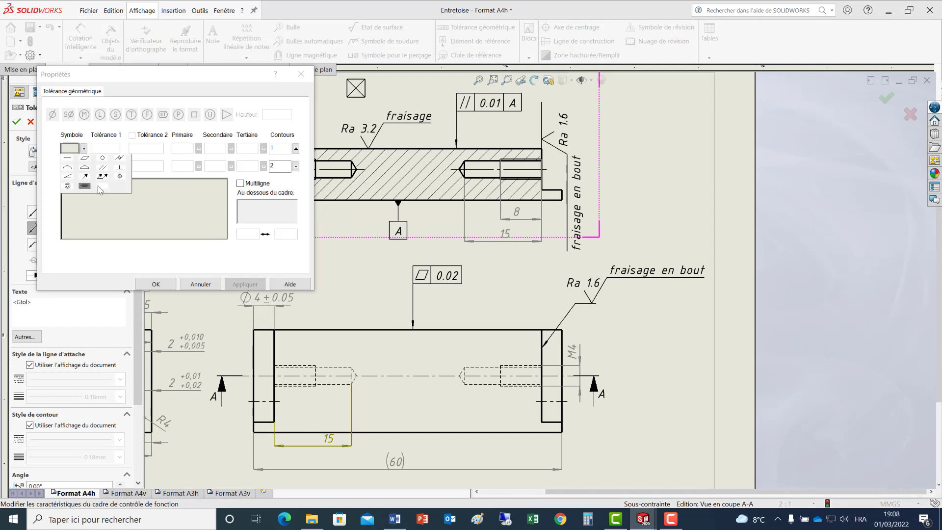
click(103, 168)
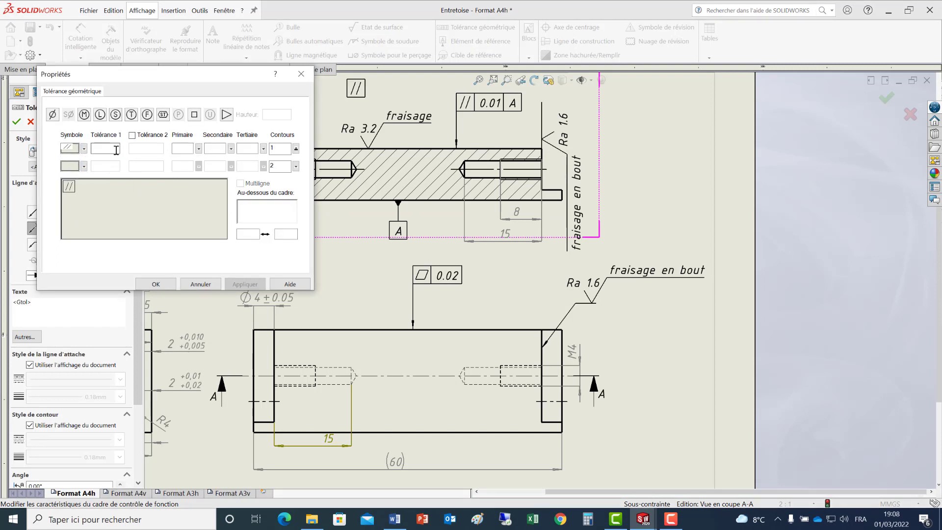
click(116, 150)
text(0.01)
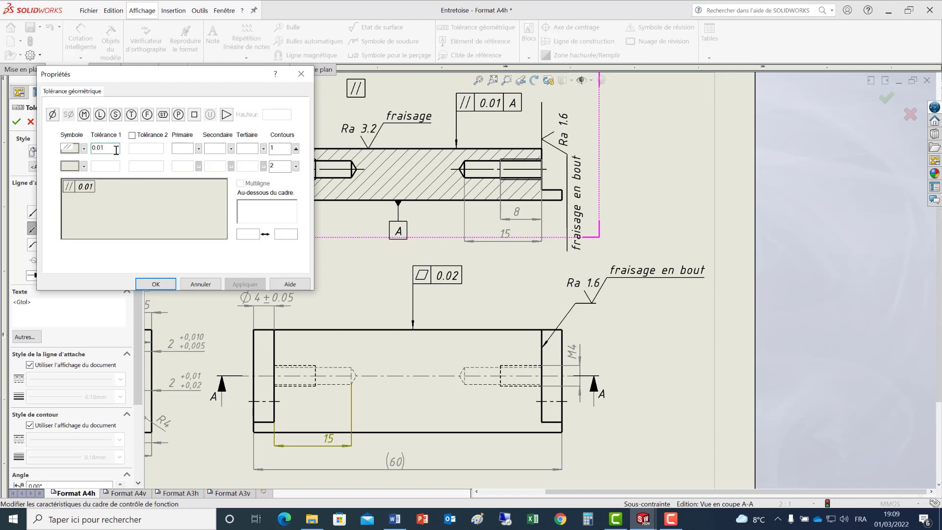
click(182, 148)
text(A)
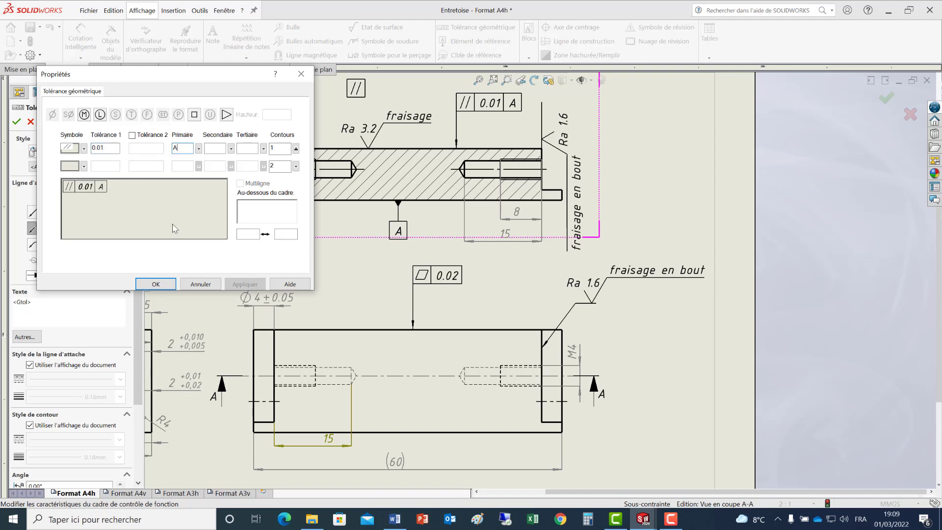
Add a flatness 0.01 second row and attach the combined frame to the front view's top edge, left of the 0.02 flatness frame
click(84, 166)
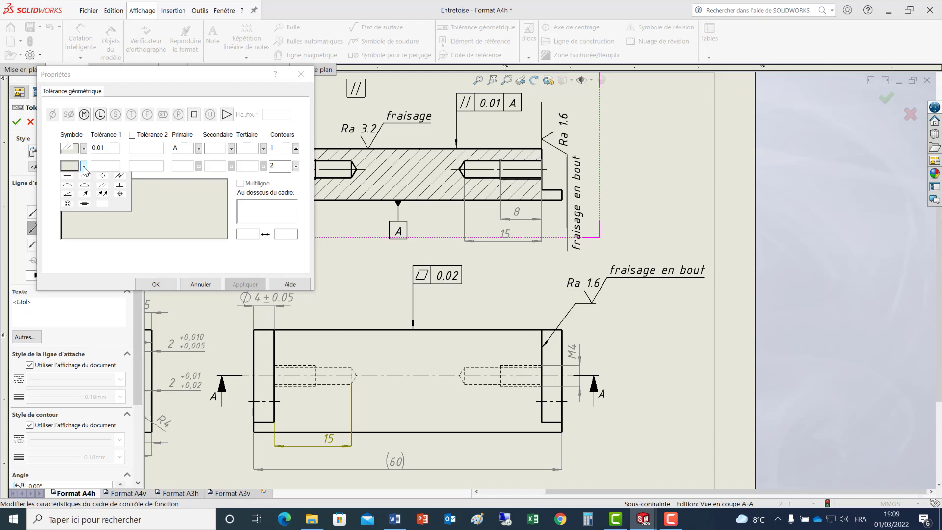
click(84, 175)
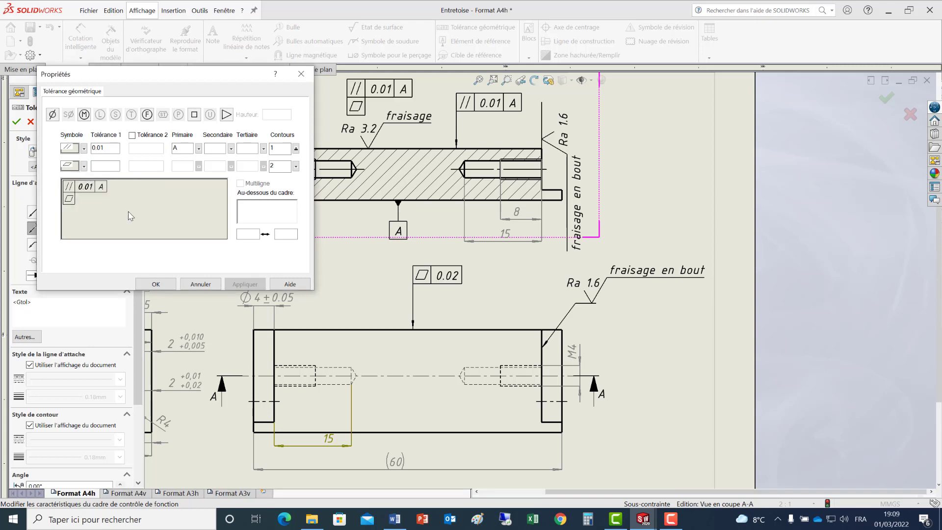
click(106, 167)
text(0.01)
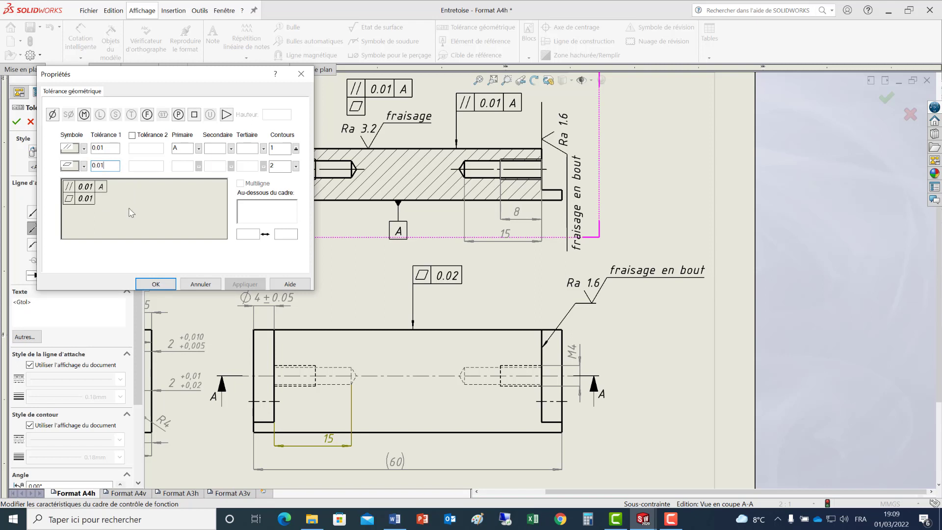
click(326, 329)
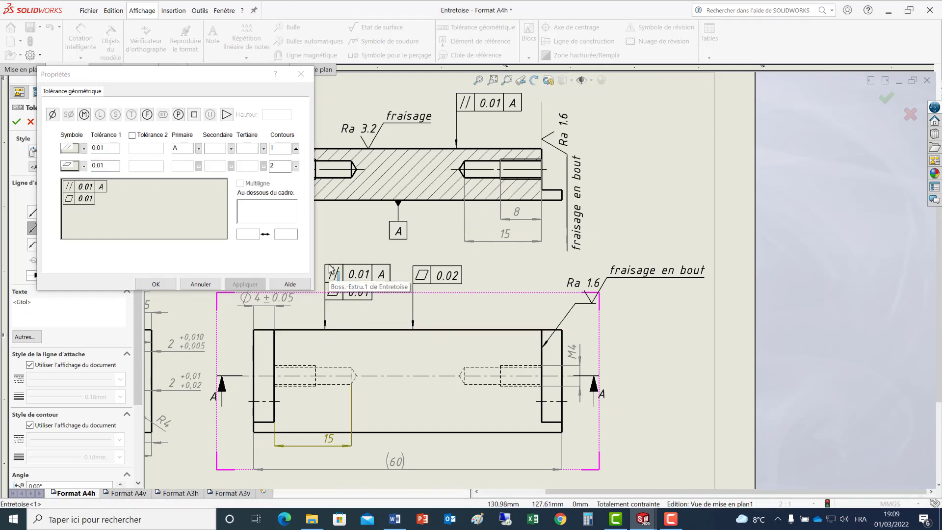
click(331, 269)
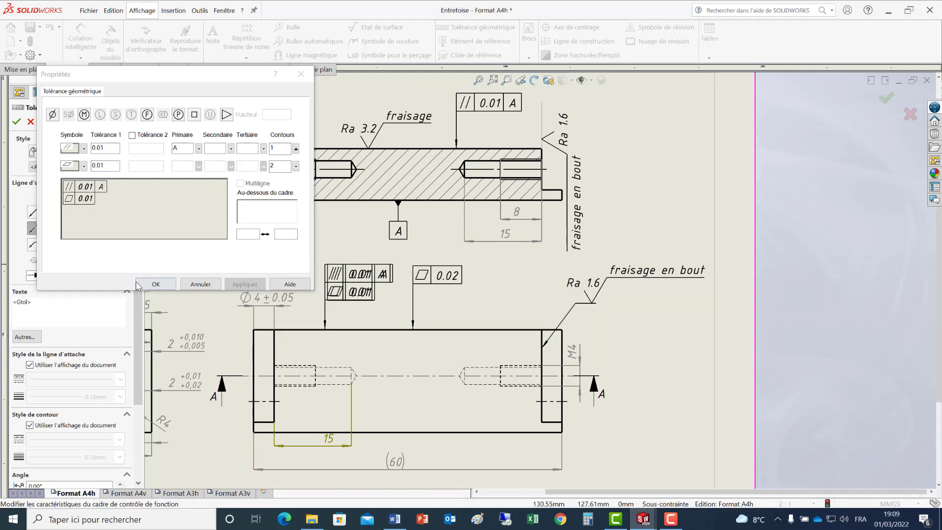
click(156, 284)
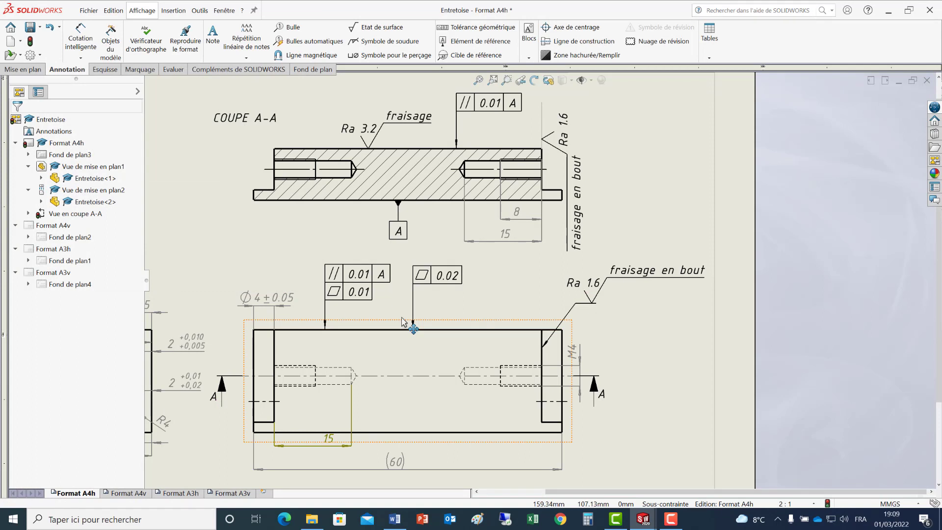